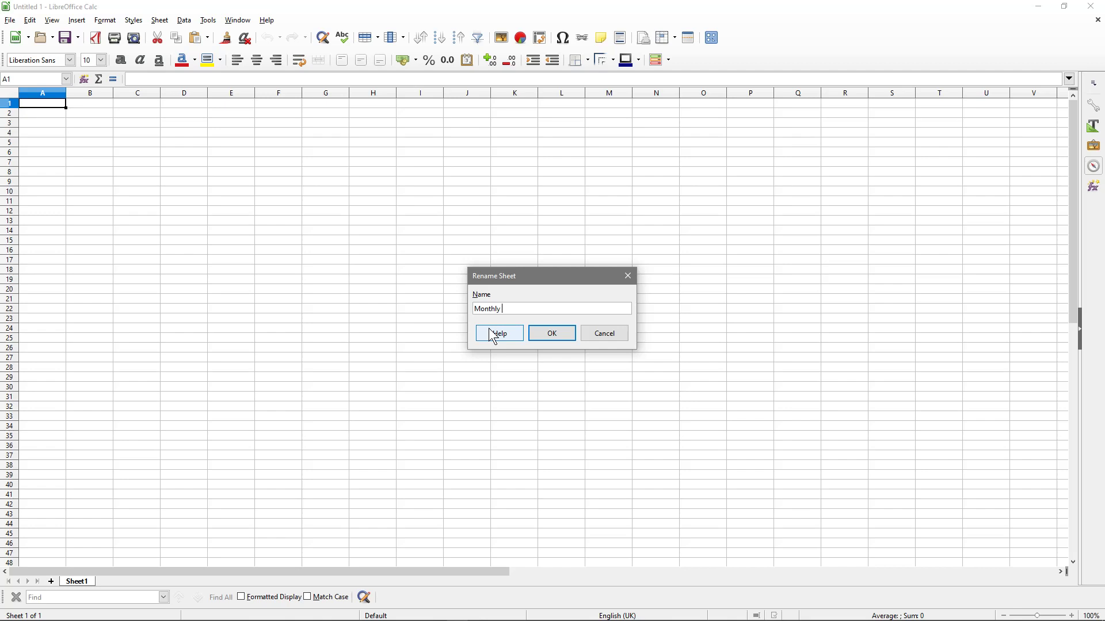
# Rename the sheet as Monthly Expenses.
pyautogui.write('xpenses')
pyautogui.press('Return')
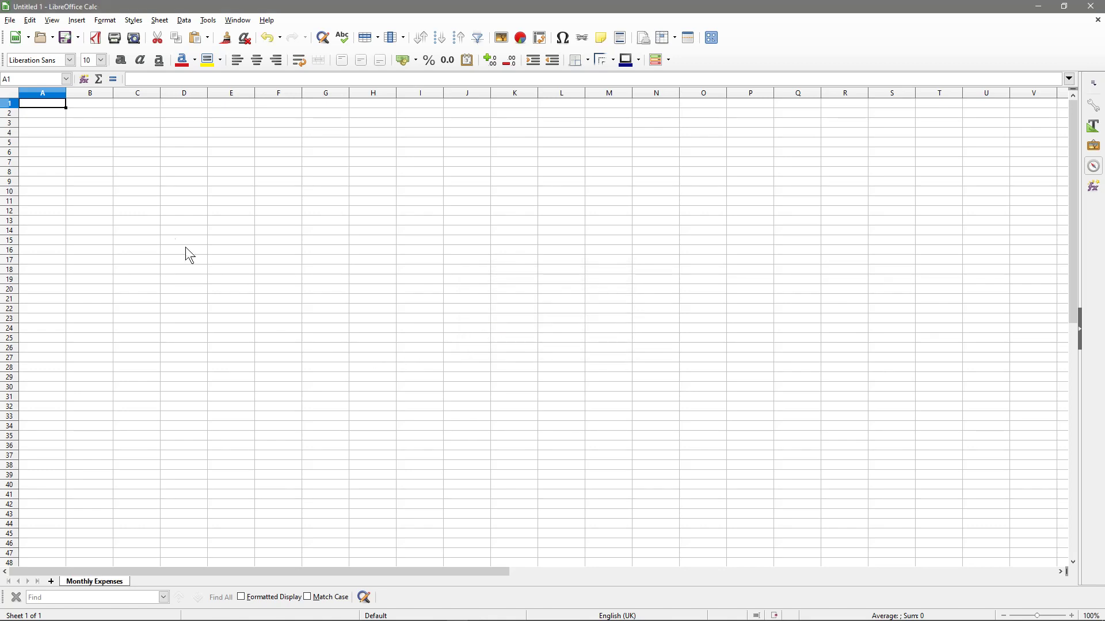
pyautogui.keyDown('ctrl'); pyautogui.scroll(5, 118, 244); pyautogui.keyUp('ctrl')
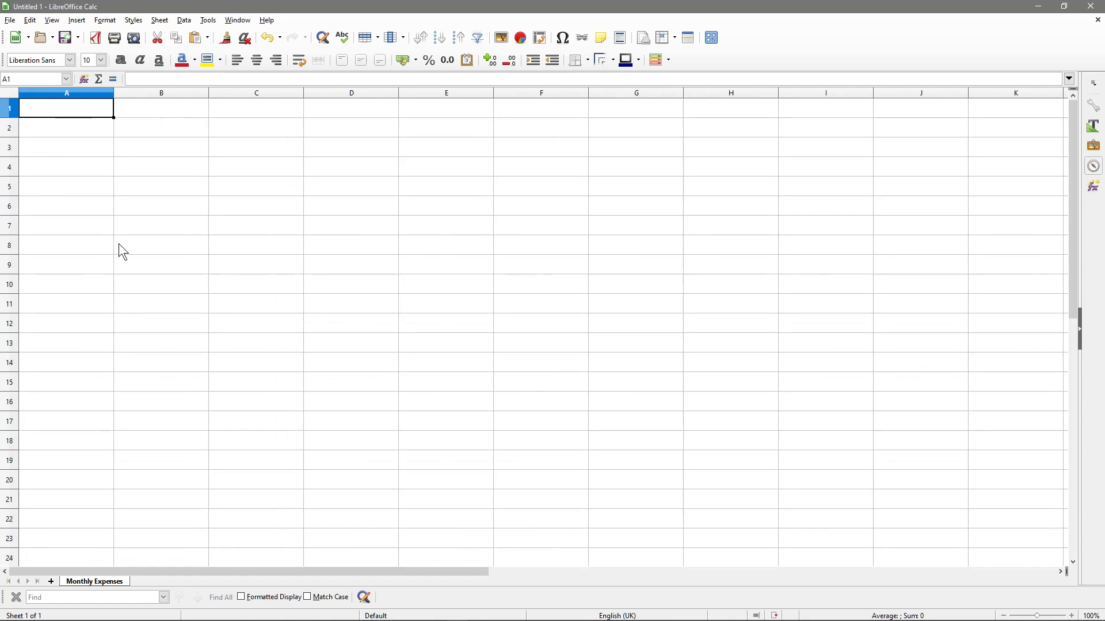
pyautogui.click(78, 363)
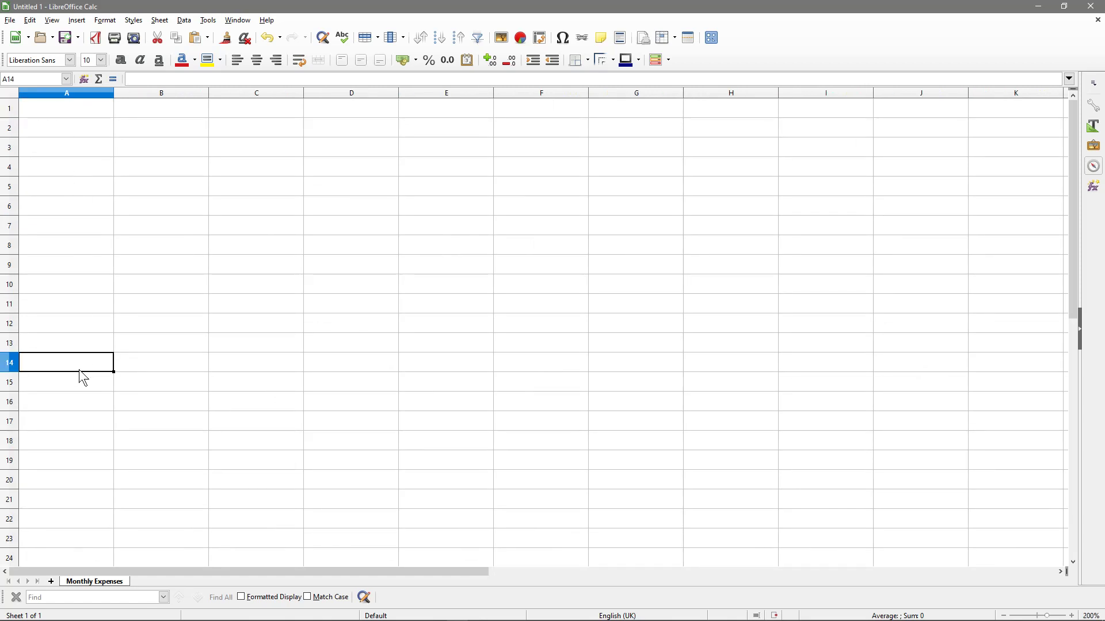
pyautogui.click(65, 111)
pyautogui.moveTo(64, 114); pyautogui.dragTo(84, 329)
pyautogui.click(143, 112)
pyautogui.moveTo(144, 141); pyautogui.dragTo(146, 333)
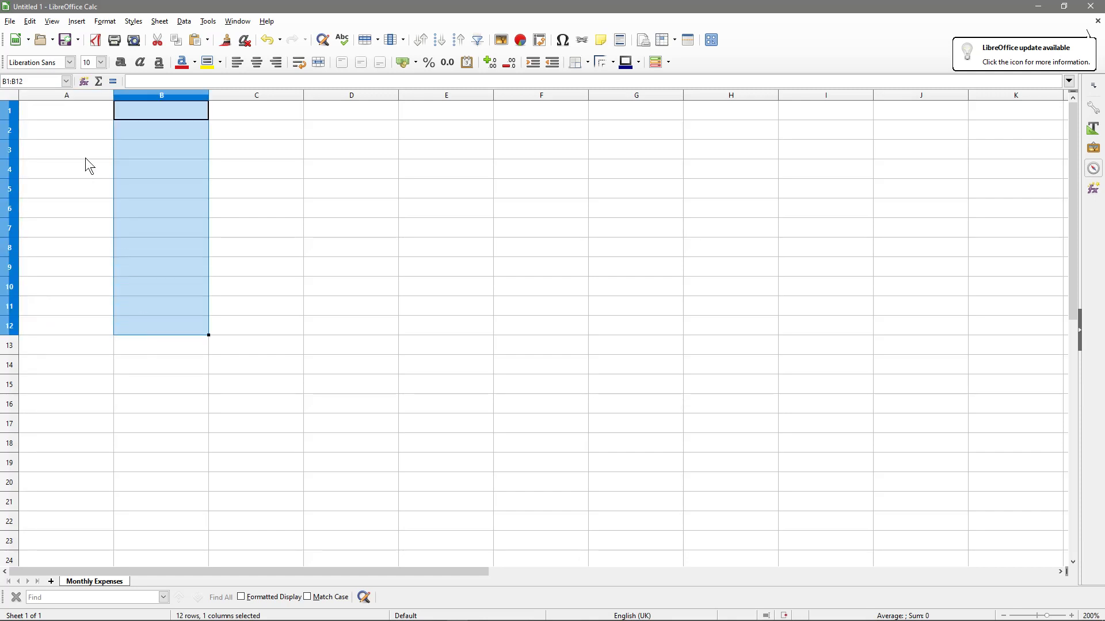
# Enter the expense labels Water, Electric and Gas in cells A1 to A3.
pyautogui.click(64, 105)
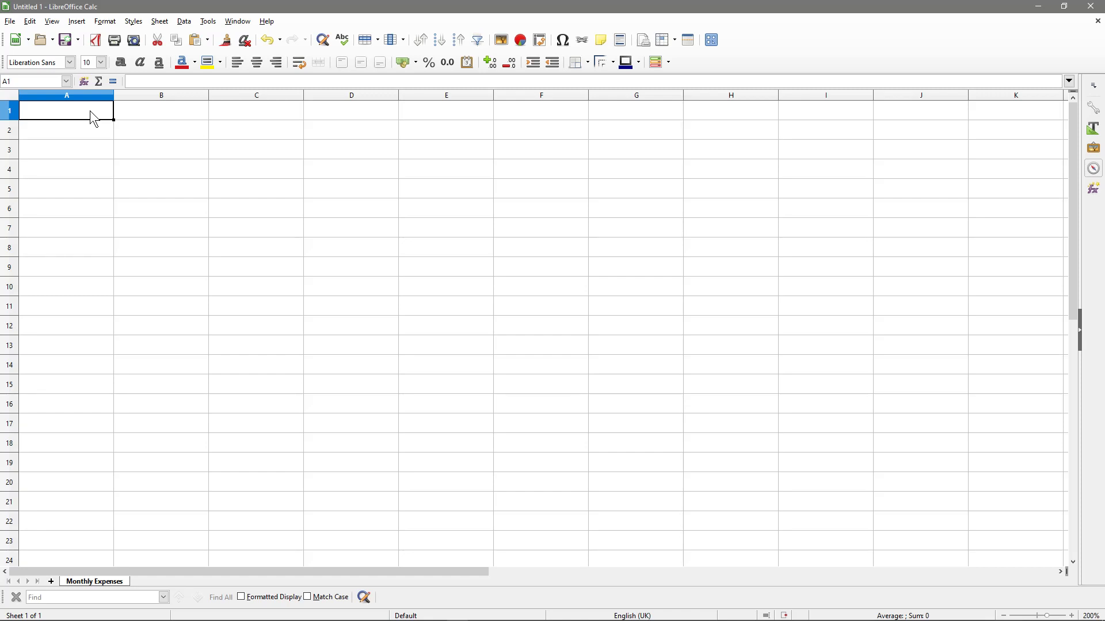
pyautogui.write('Water')
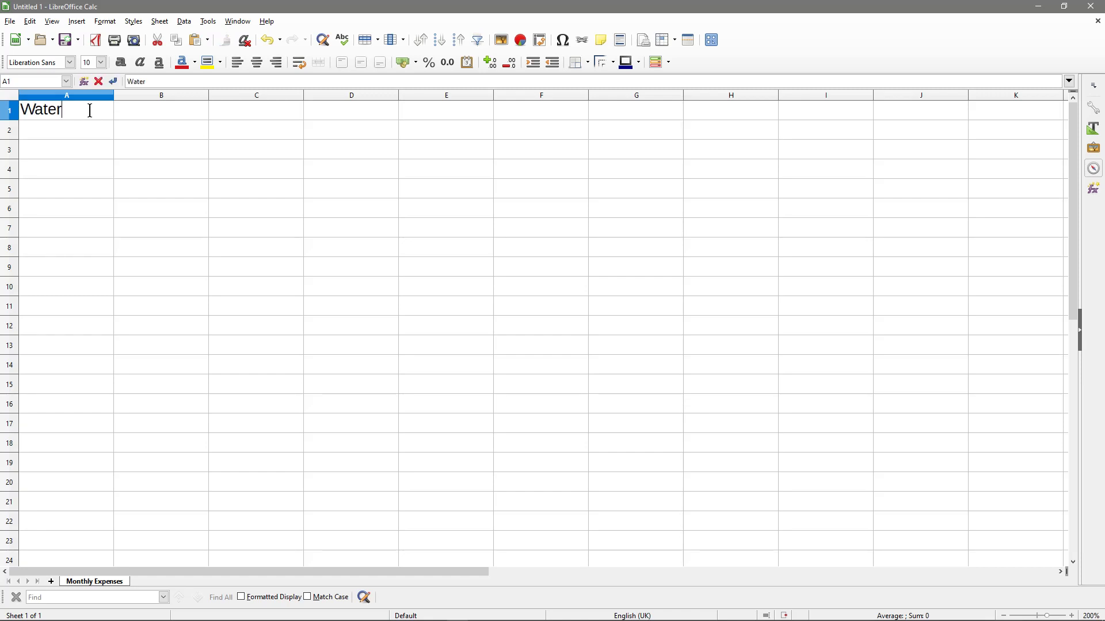
pyautogui.press('Return')
pyautogui.write('El')
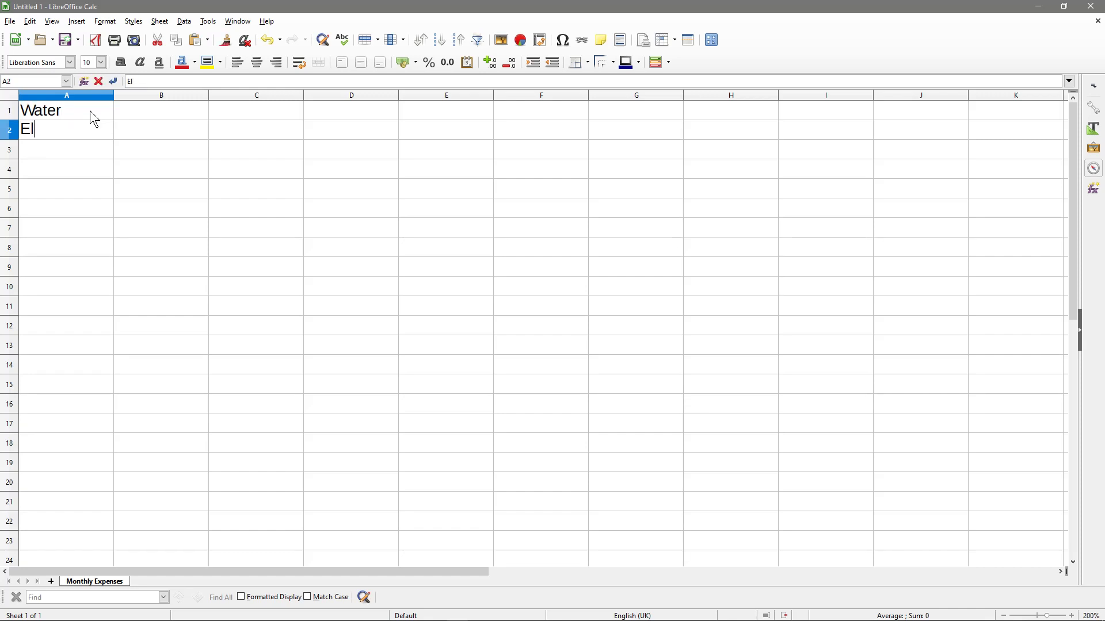
pyautogui.write('ectric')
pyautogui.press('Return')
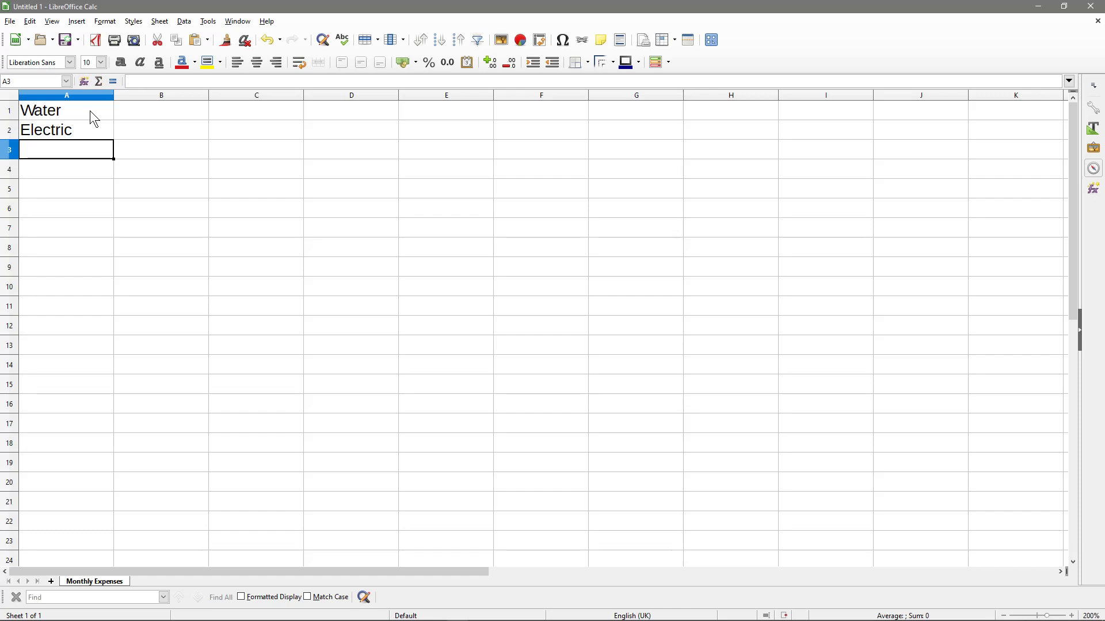
pyautogui.write('Gas')
pyautogui.press('Return')
# Continue the expense labels in cells A4 to A7 with Council Tax, Petrol, Food and Travel.
pyautogui.write('C')
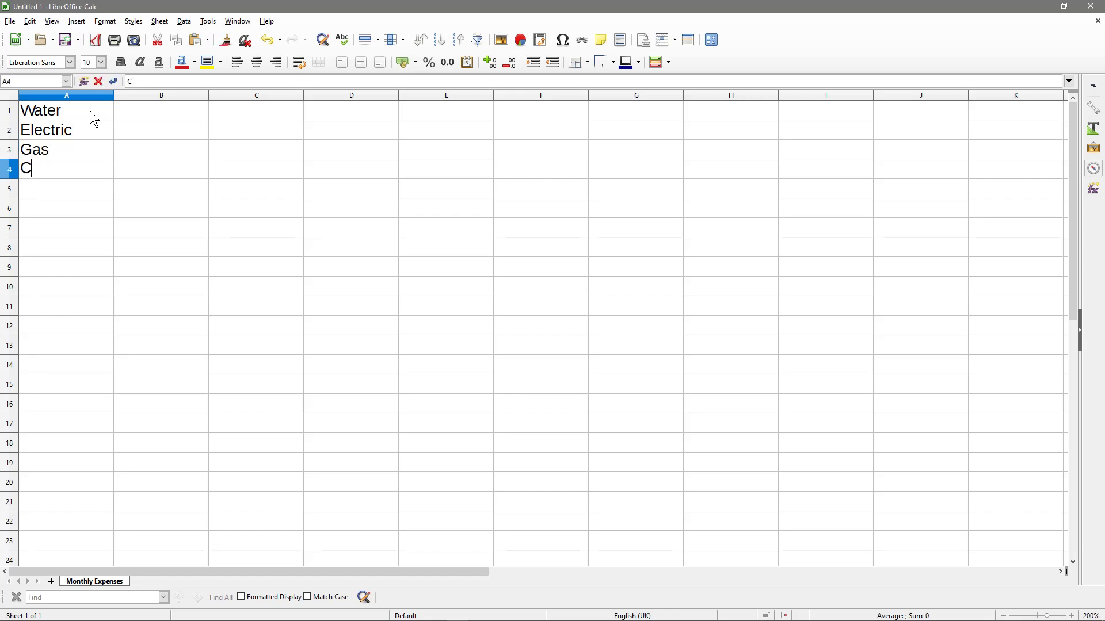
pyautogui.write('ouncil Tax')
pyautogui.press('Return')
pyautogui.write('Petrol')
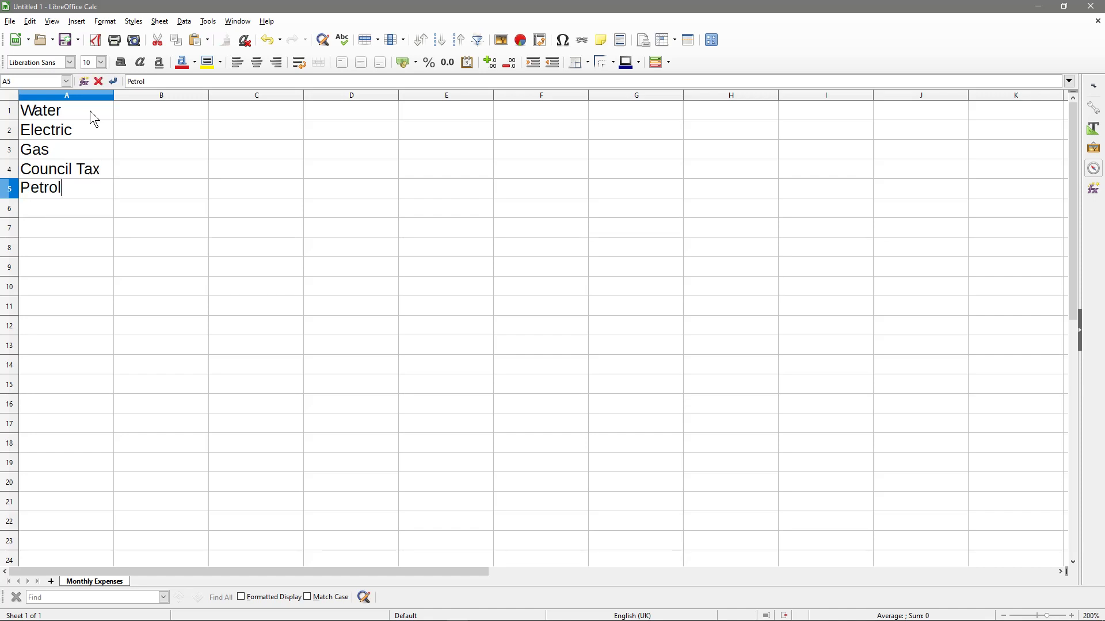
pyautogui.press('Return')
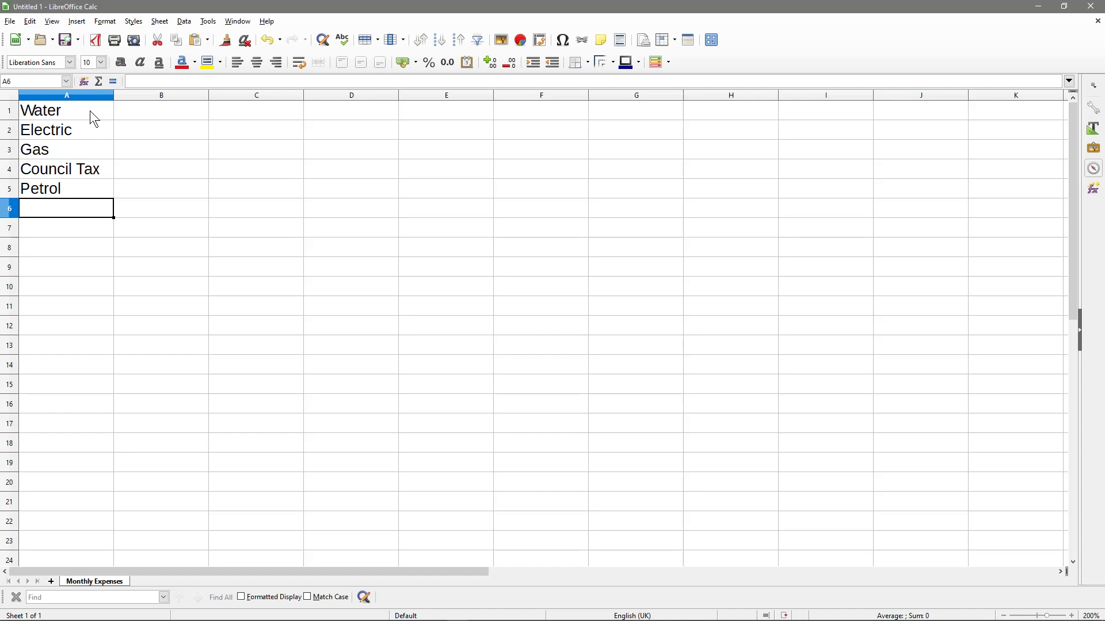
pyautogui.write('Food')
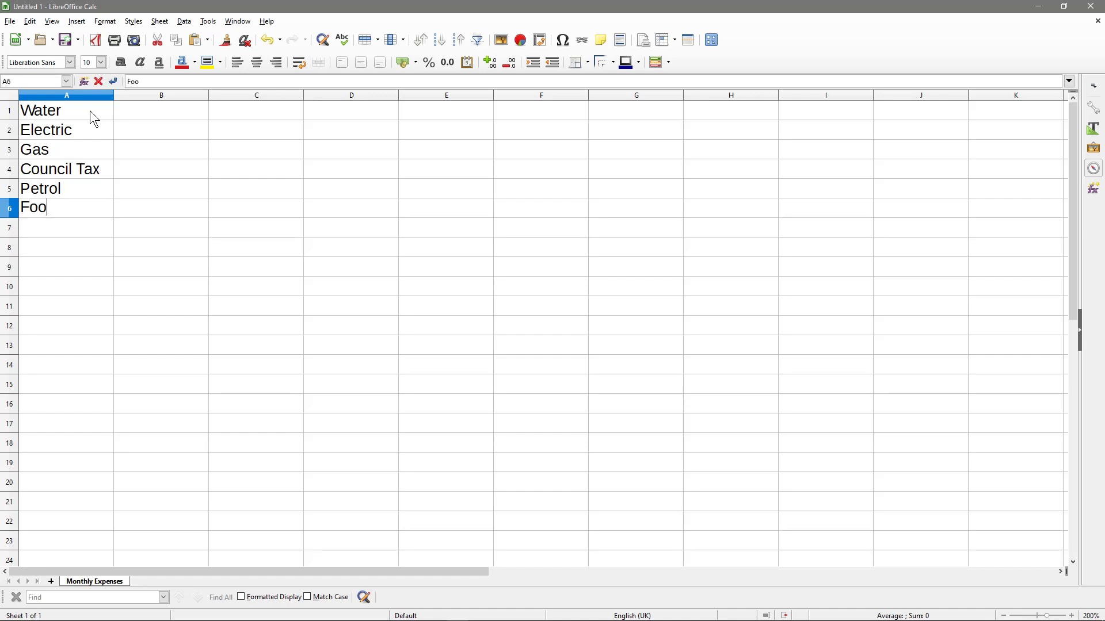
pyautogui.press('Return')
pyautogui.write('Travel')
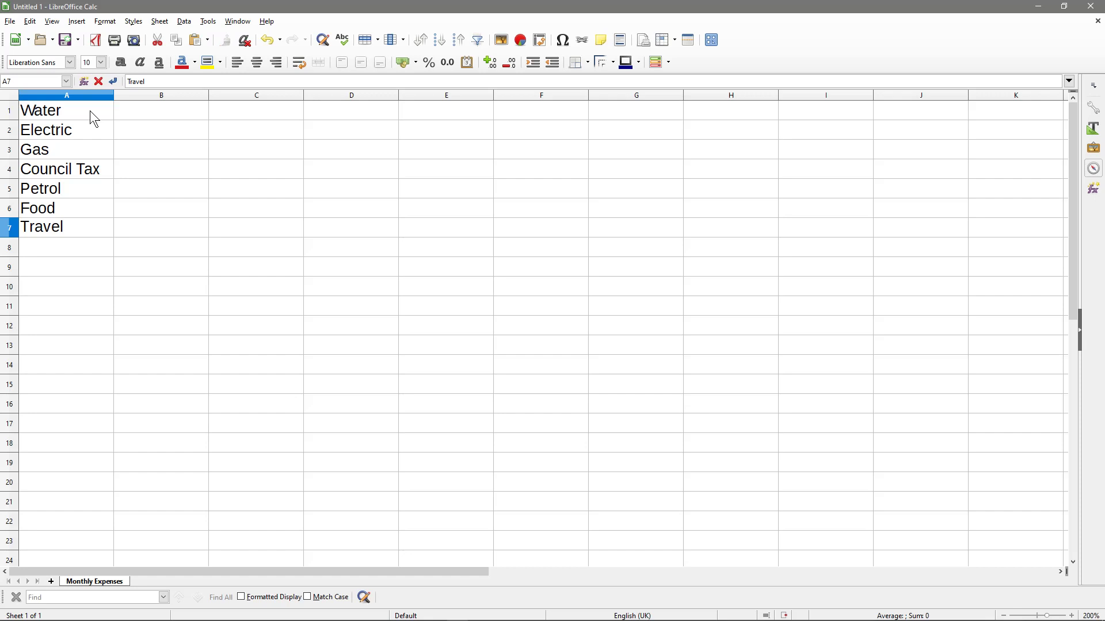
pyautogui.press('Return')
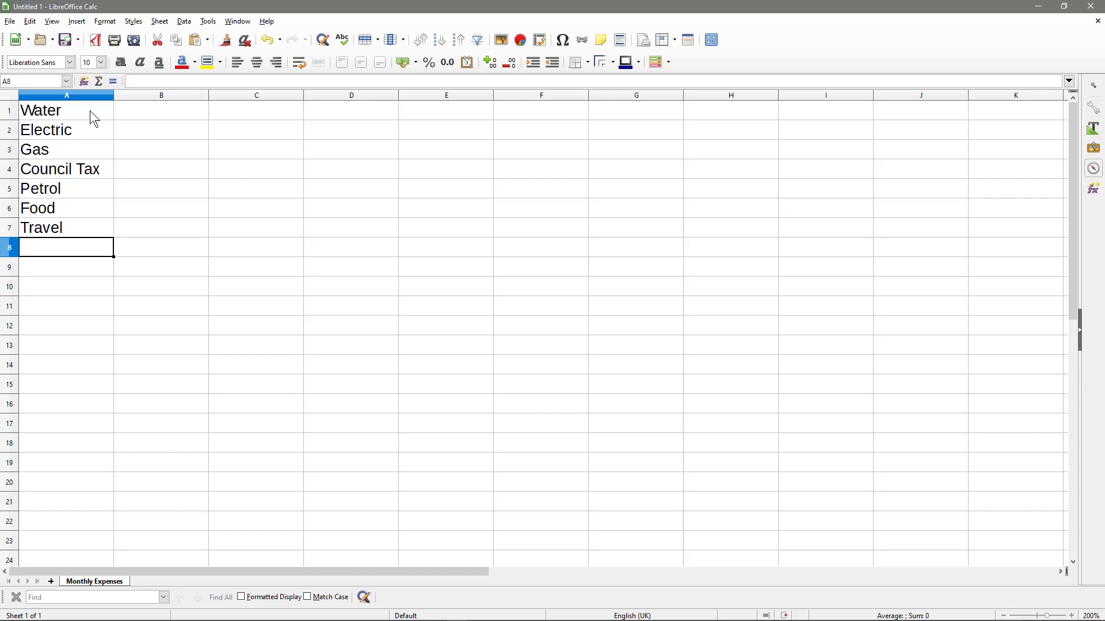
# Format the whole of column B as Currency in GBP £ English (UK) with two decimal places.
pyautogui.moveTo(75, 106); pyautogui.dragTo(79, 228)
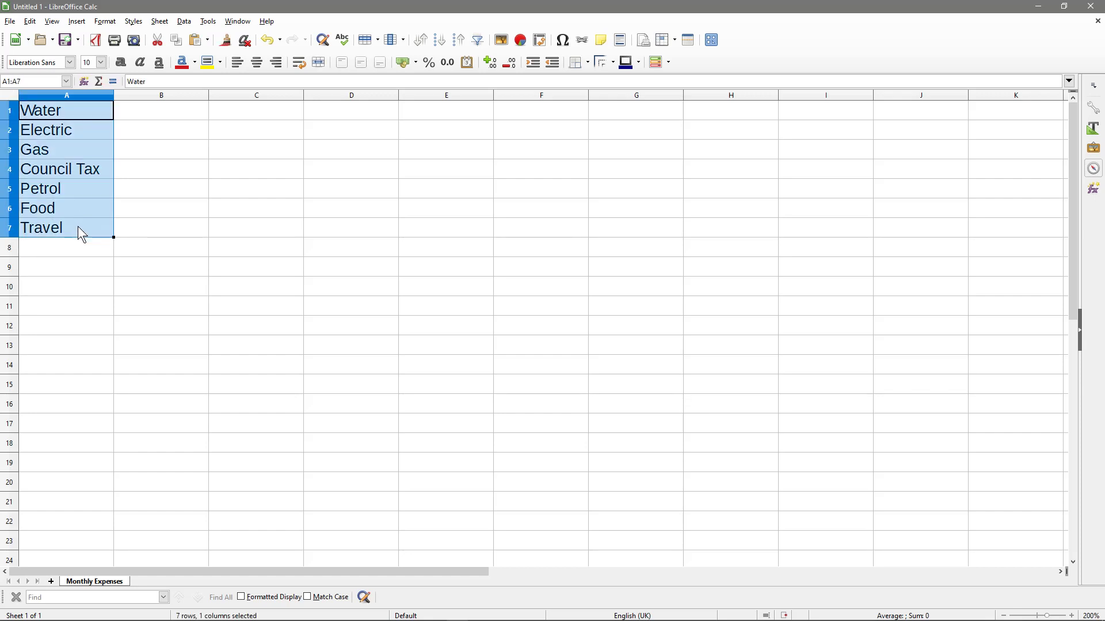
pyautogui.click(163, 109)
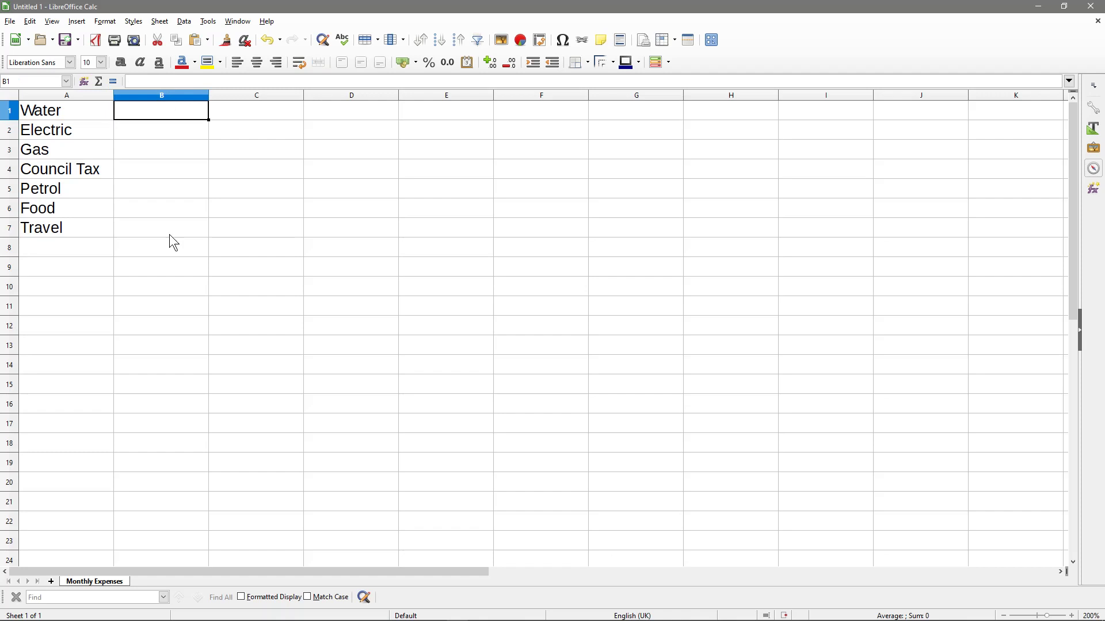
pyautogui.click(163, 94)
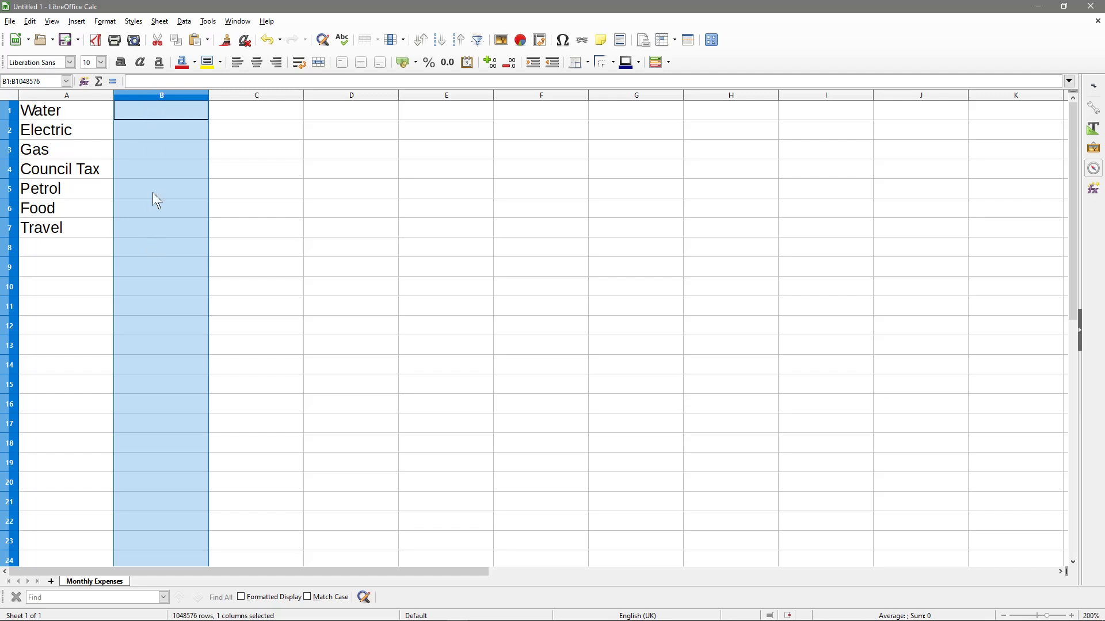
pyautogui.rightClick(144, 97)
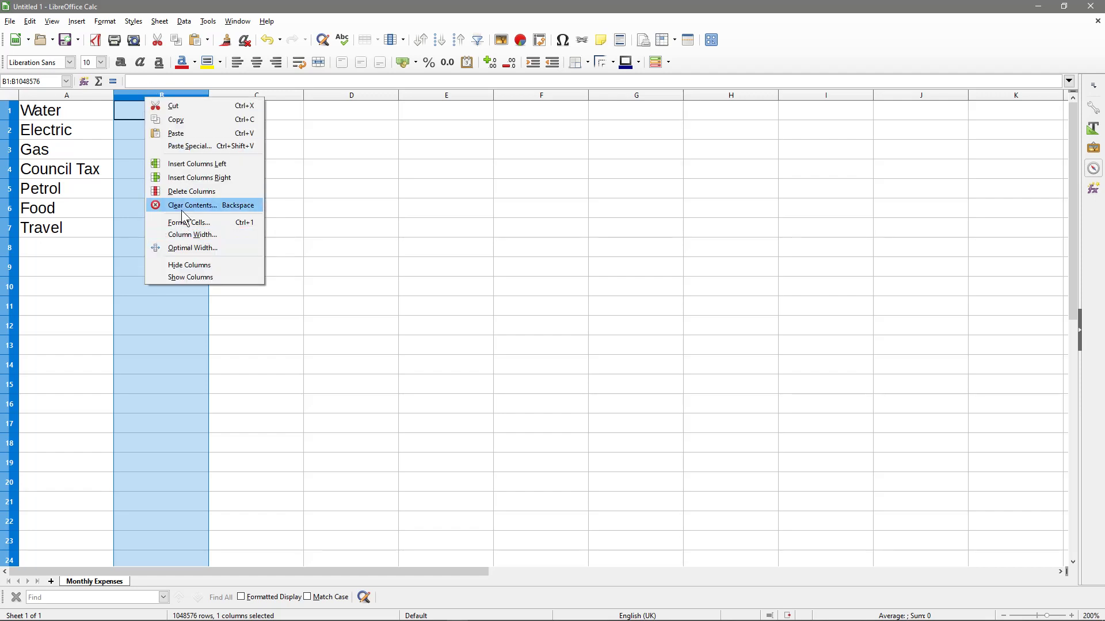
pyautogui.click(180, 226)
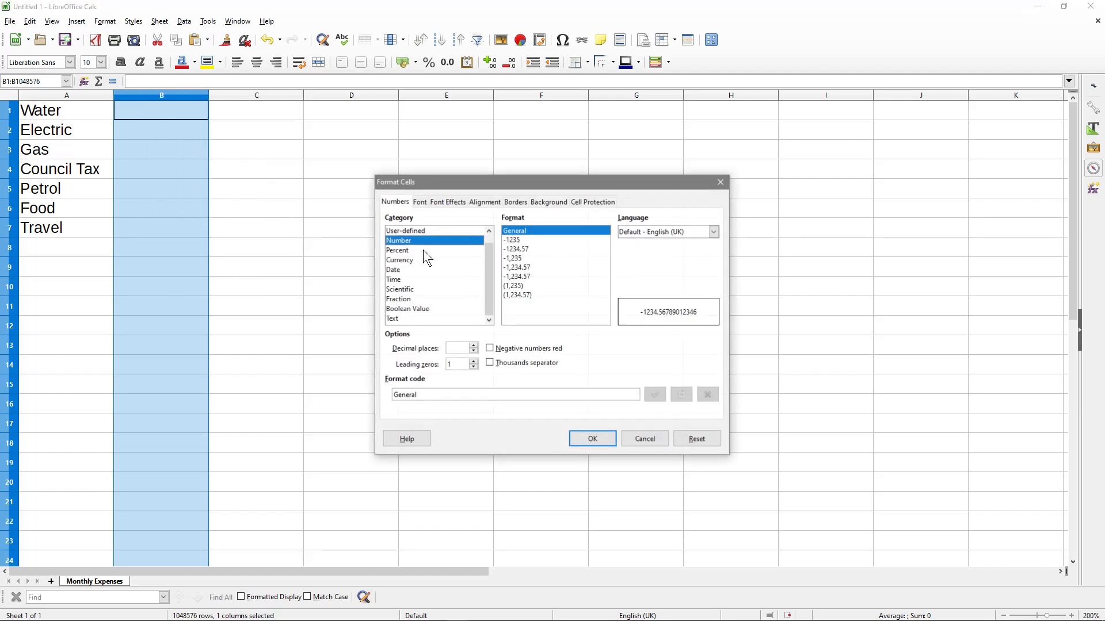
pyautogui.click(418, 260)
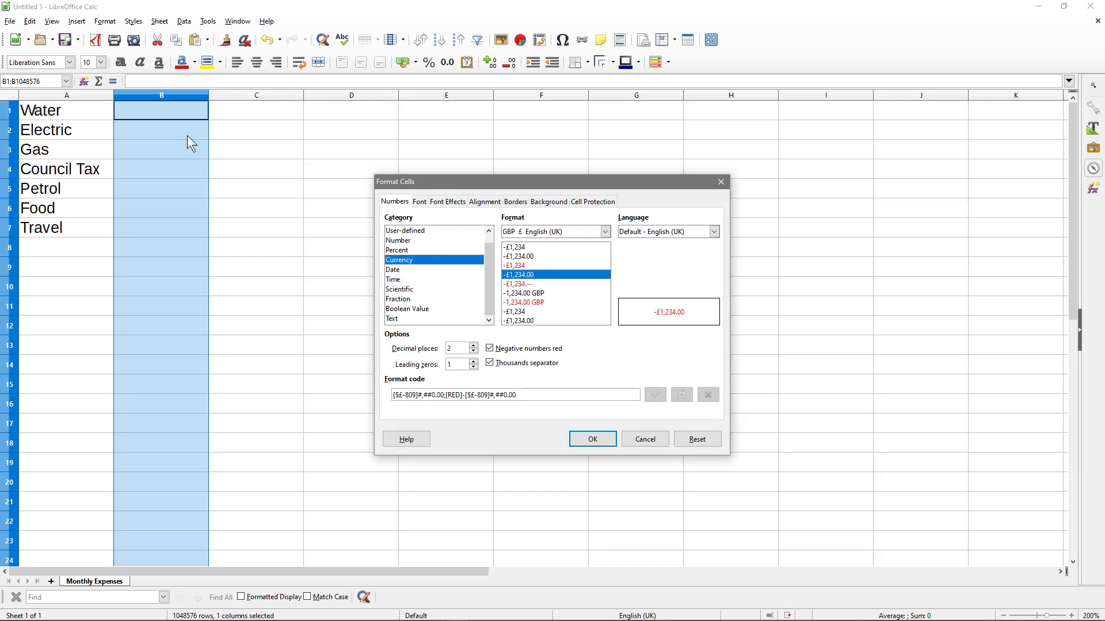
pyautogui.click(591, 439)
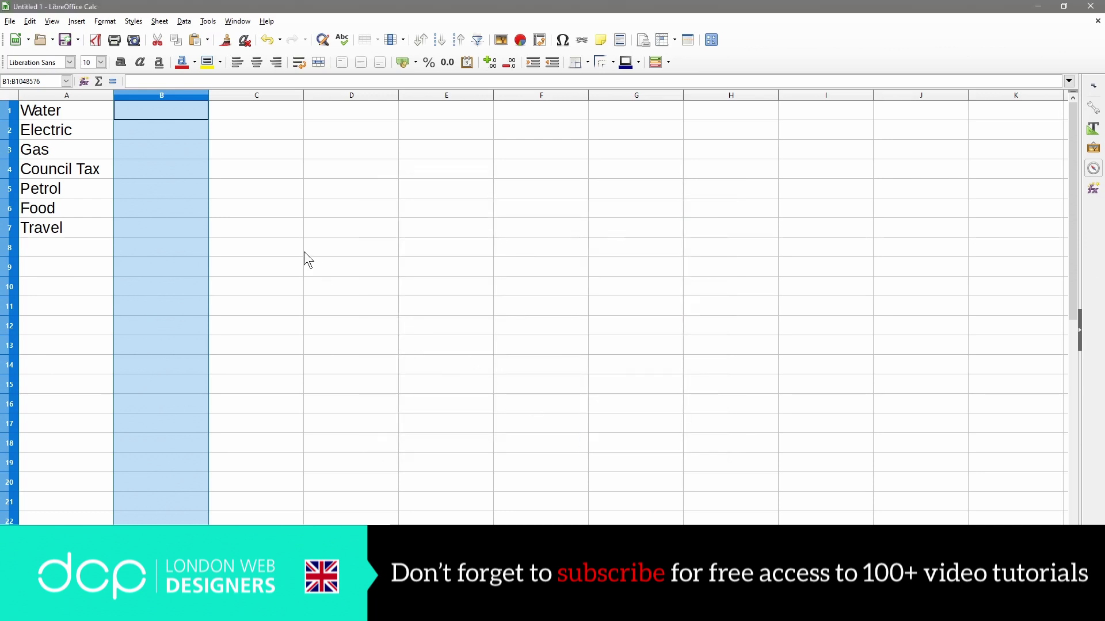
# Enter the amounts 25 for Water, 35 for Electric, 45 for Gas and 95 for Council Tax in column B.
pyautogui.click(151, 118)
pyautogui.write('25')
pyautogui.click(195, 135)
pyautogui.write('35')
pyautogui.click(193, 155)
pyautogui.write('45')
pyautogui.click(192, 168)
pyautogui.write('95')
# Enter the amounts 125 for Petrol, 400 for Food and 110 for Travel in column B.
pyautogui.click(187, 188)
pyautogui.write('125')
pyautogui.click(193, 211)
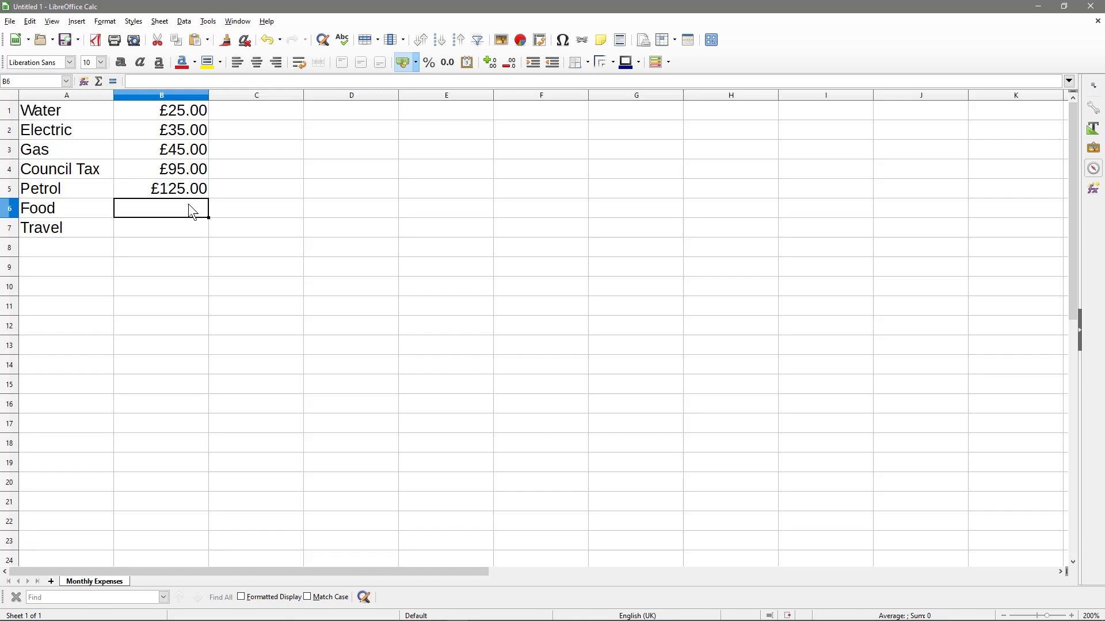
pyautogui.write('400')
pyautogui.click(173, 233)
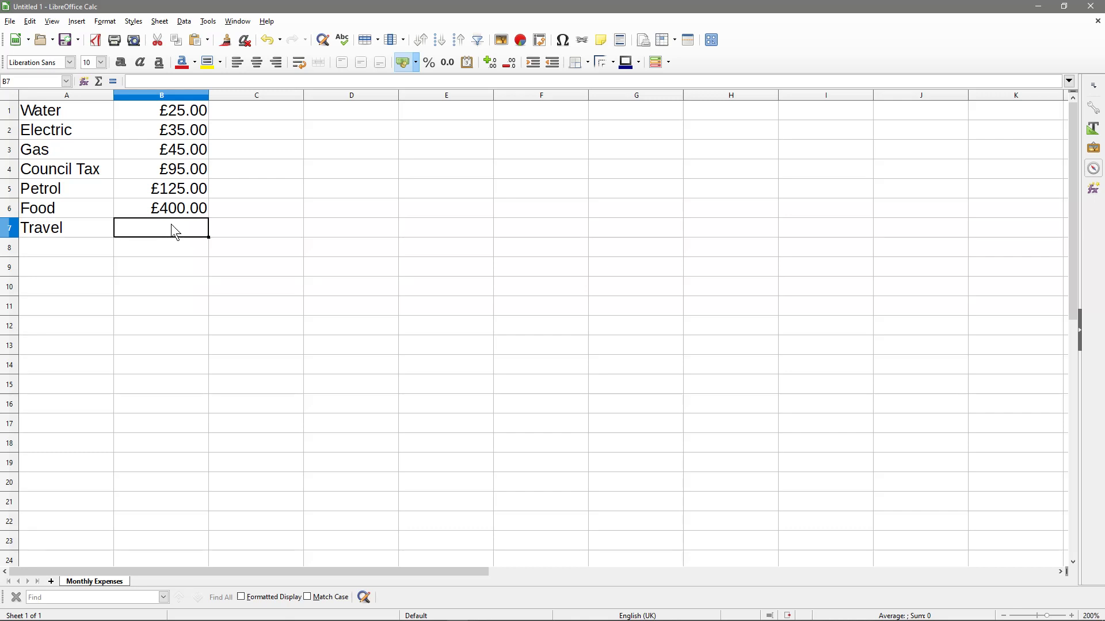
pyautogui.write('110')
pyautogui.press('Return')
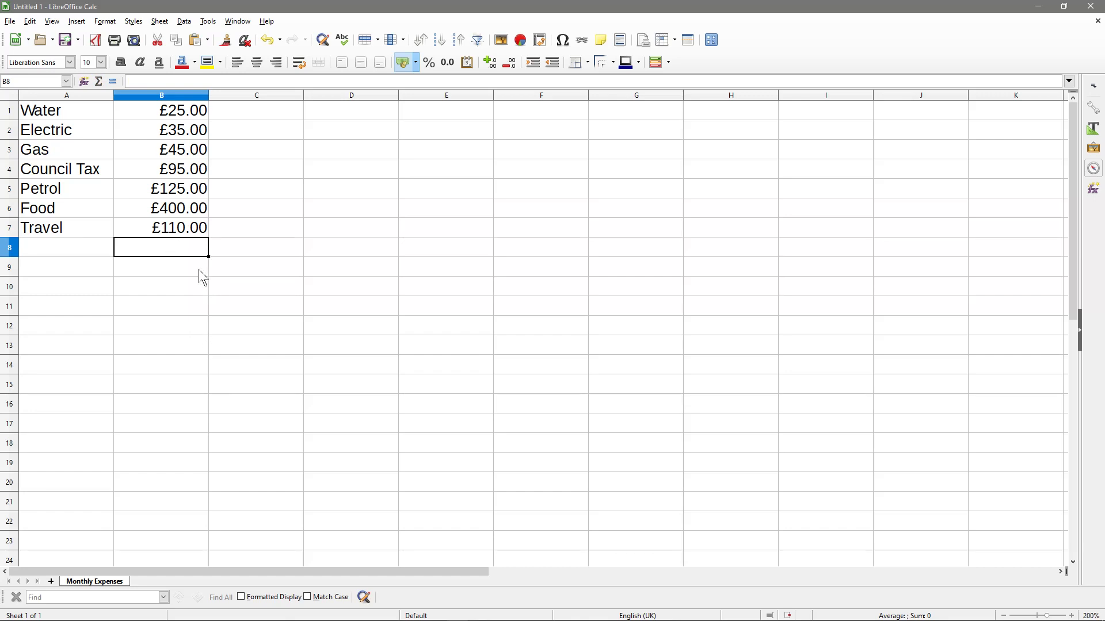
pyautogui.moveTo(50, 104); pyautogui.dragTo(53, 225)
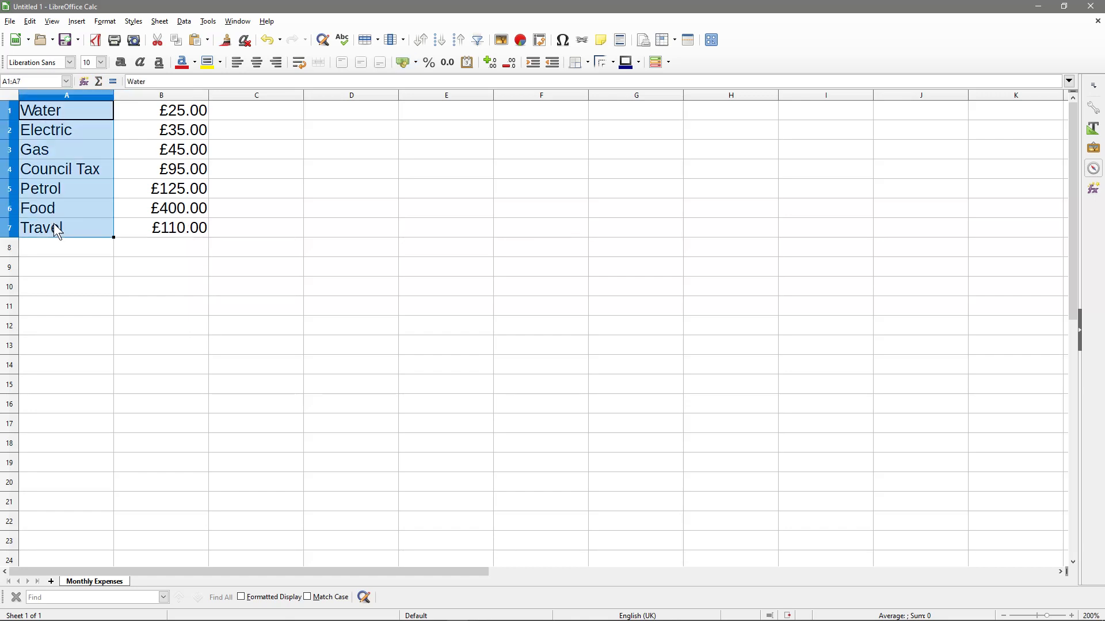
pyautogui.click(150, 110)
pyautogui.moveTo(150, 103); pyautogui.dragTo(166, 227)
# Insert a chart from the expense data in A1:B7 and choose Pie as its chart type.
pyautogui.click(77, 111)
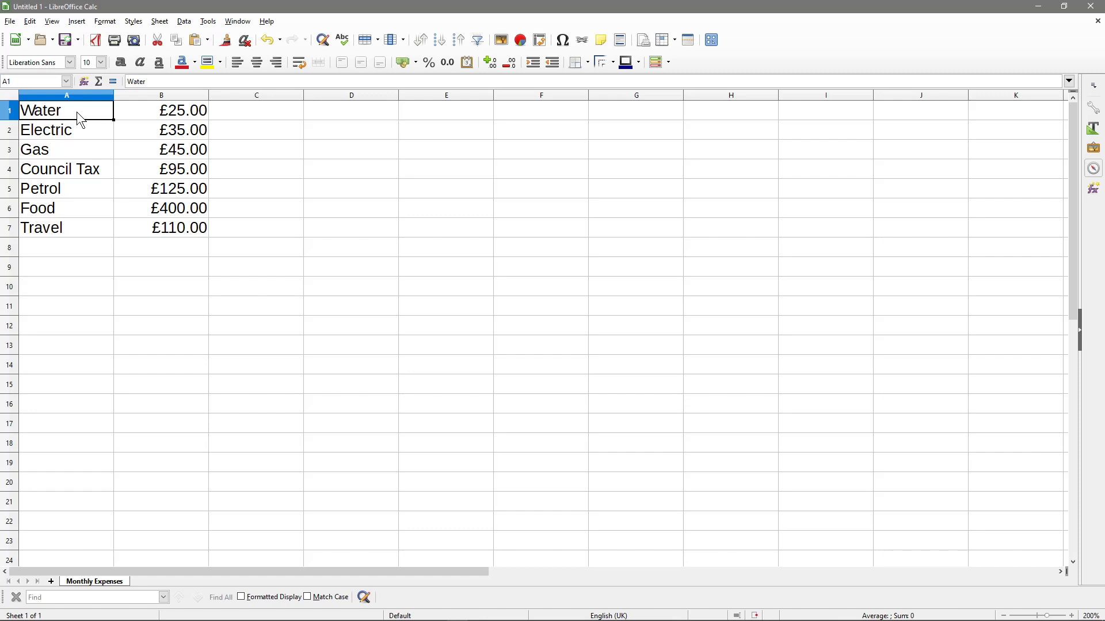
pyautogui.moveTo(77, 111); pyautogui.dragTo(158, 229)
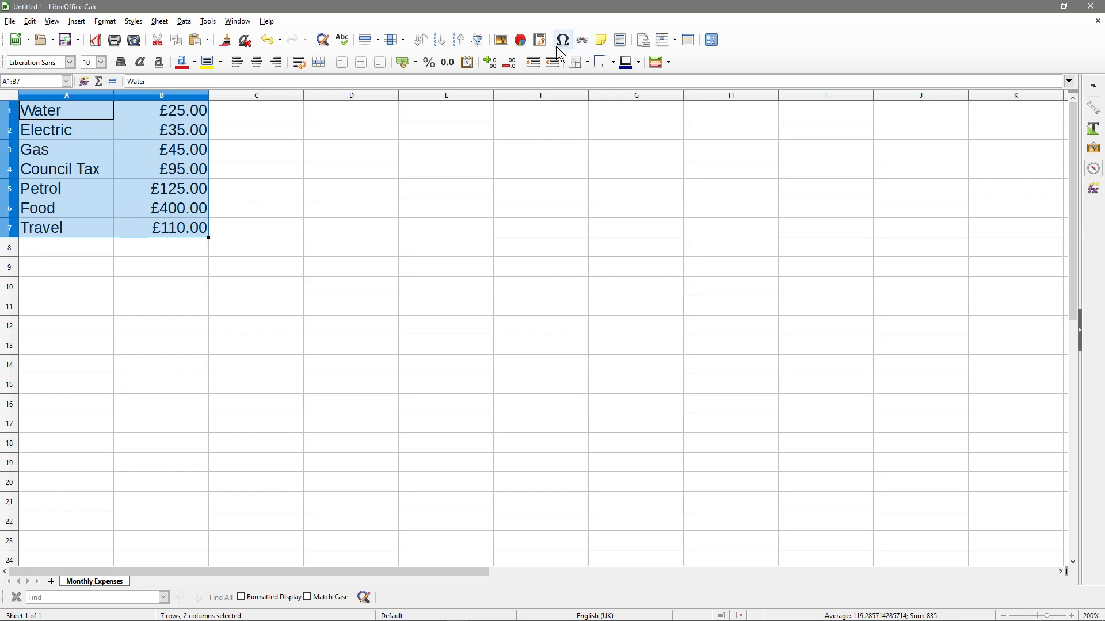
pyautogui.click(520, 40)
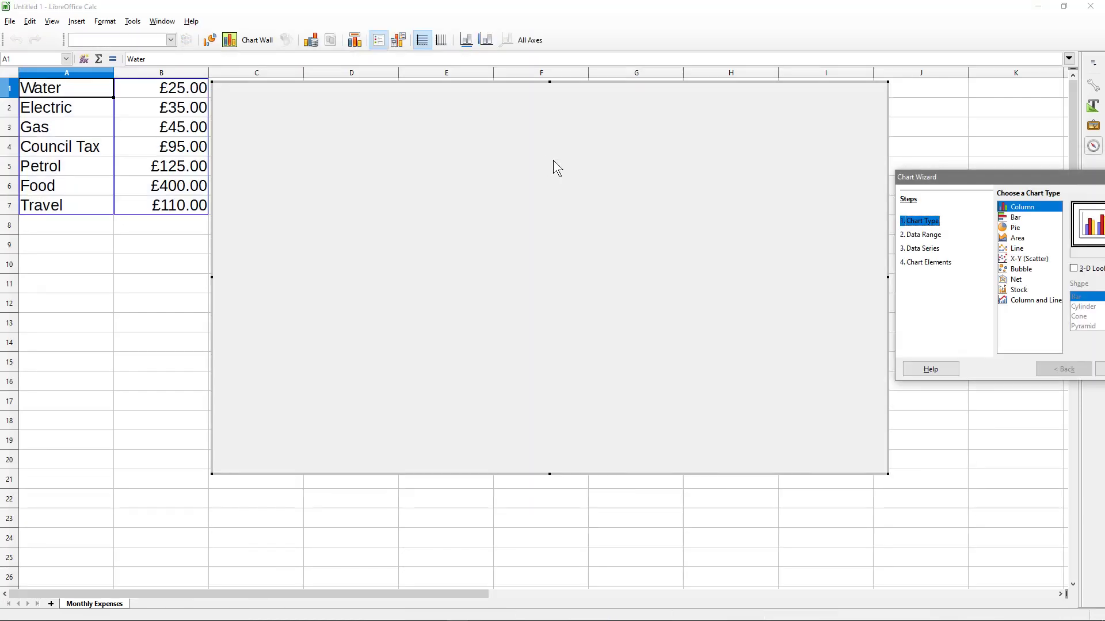
pyautogui.moveTo(979, 177); pyautogui.dragTo(379, 205)
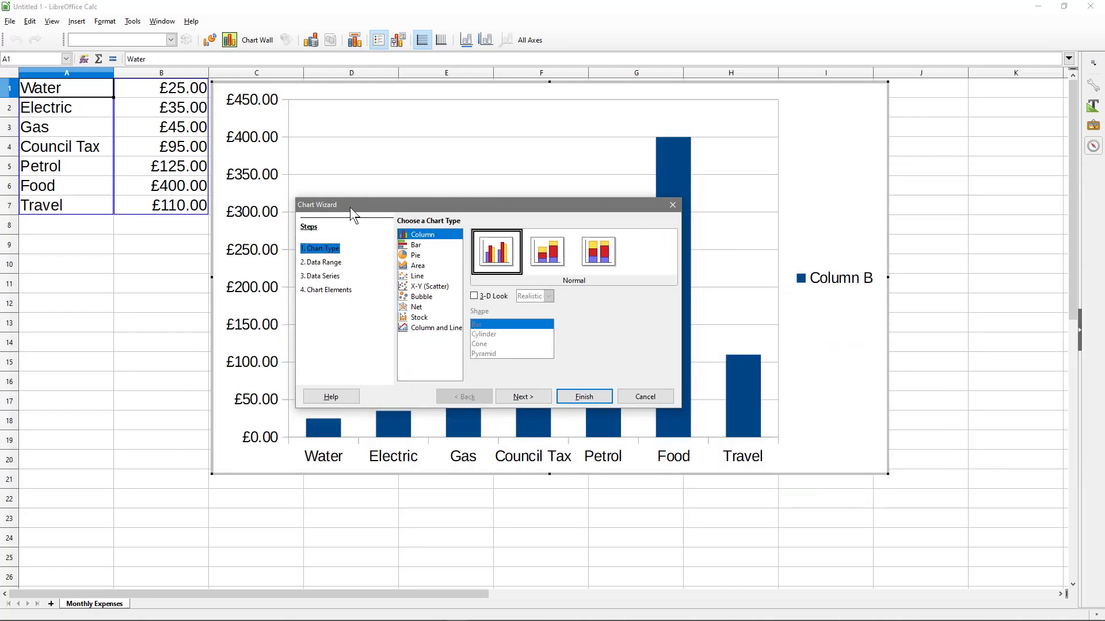
pyautogui.click(418, 255)
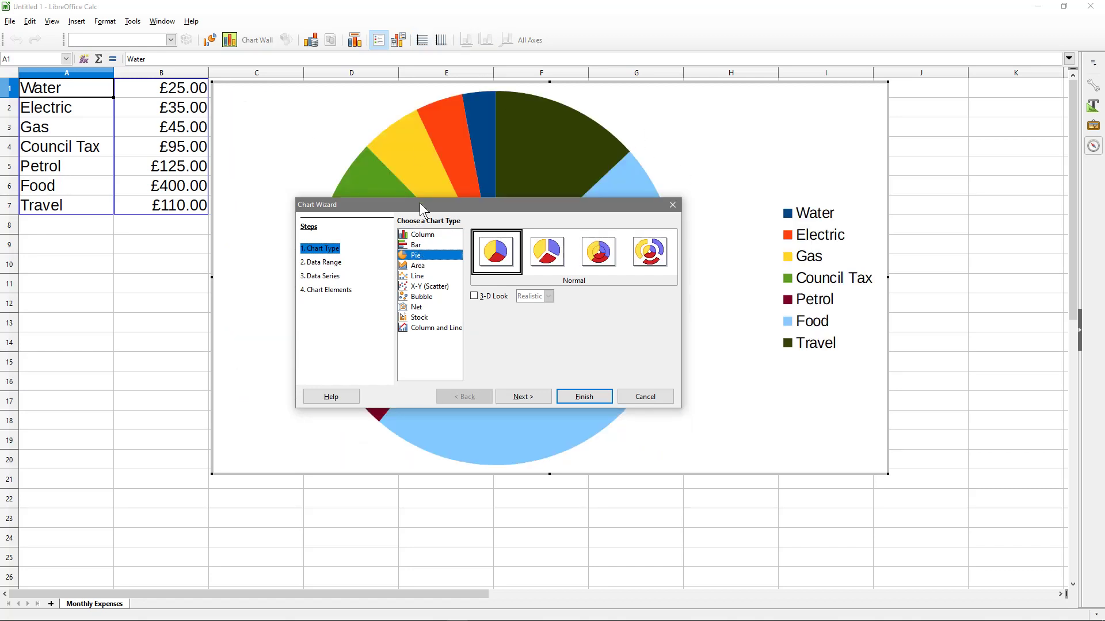
# Preview the Exploded Pie Chart, Doughnut and Exploded Doughnut Chart variants with the wizard moved clear of the chart.
pyautogui.click(550, 256)
pyautogui.moveTo(582, 208); pyautogui.dragTo(955, 342)
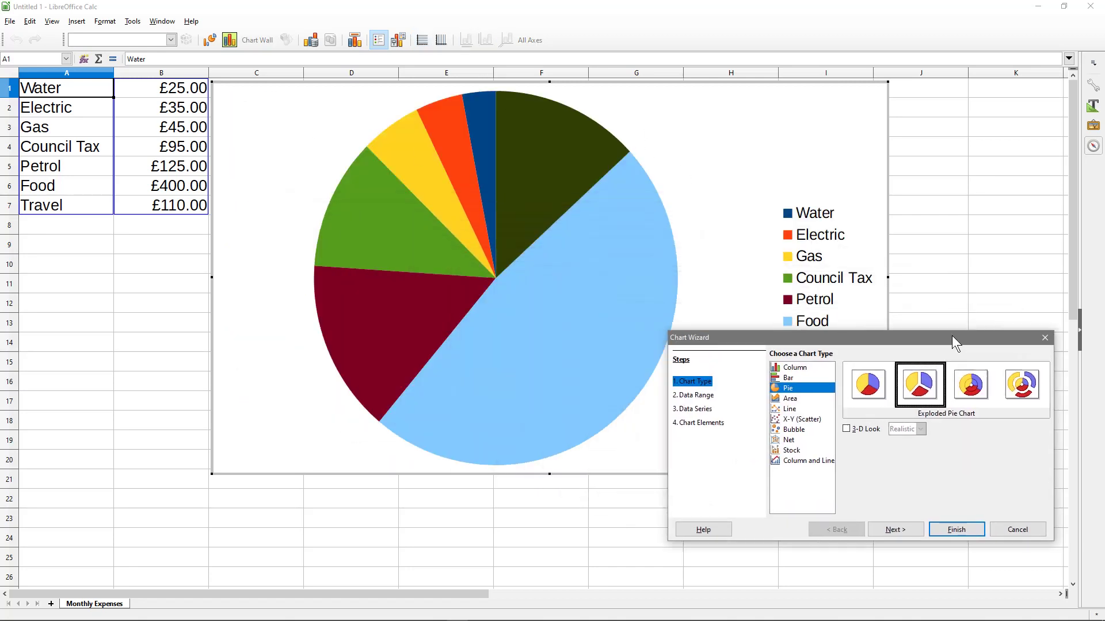
pyautogui.click(970, 384)
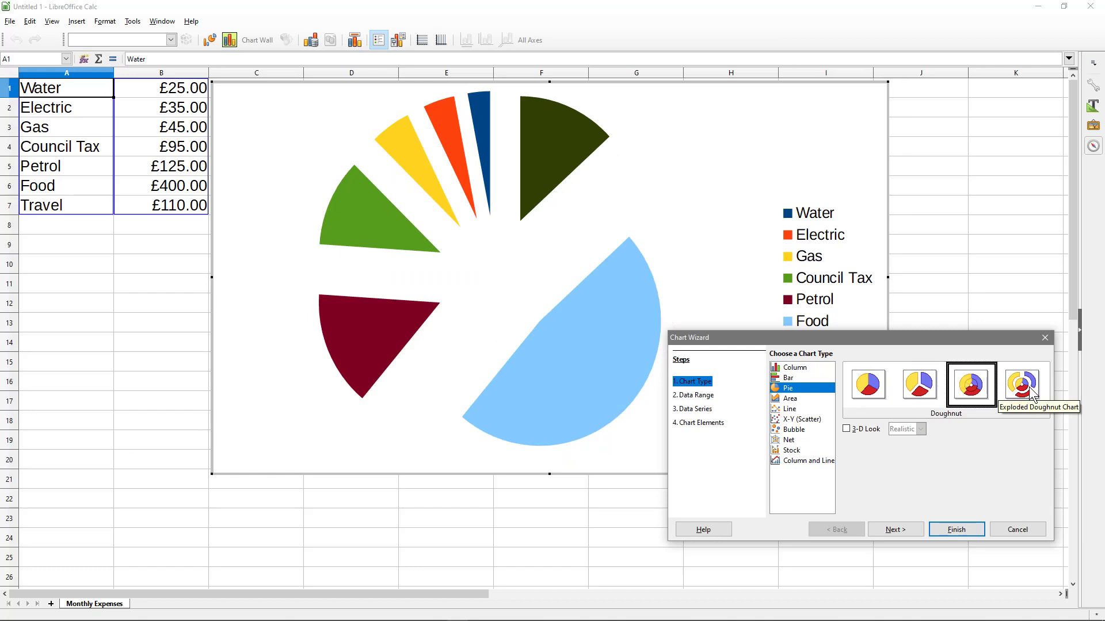
pyautogui.click(1029, 389)
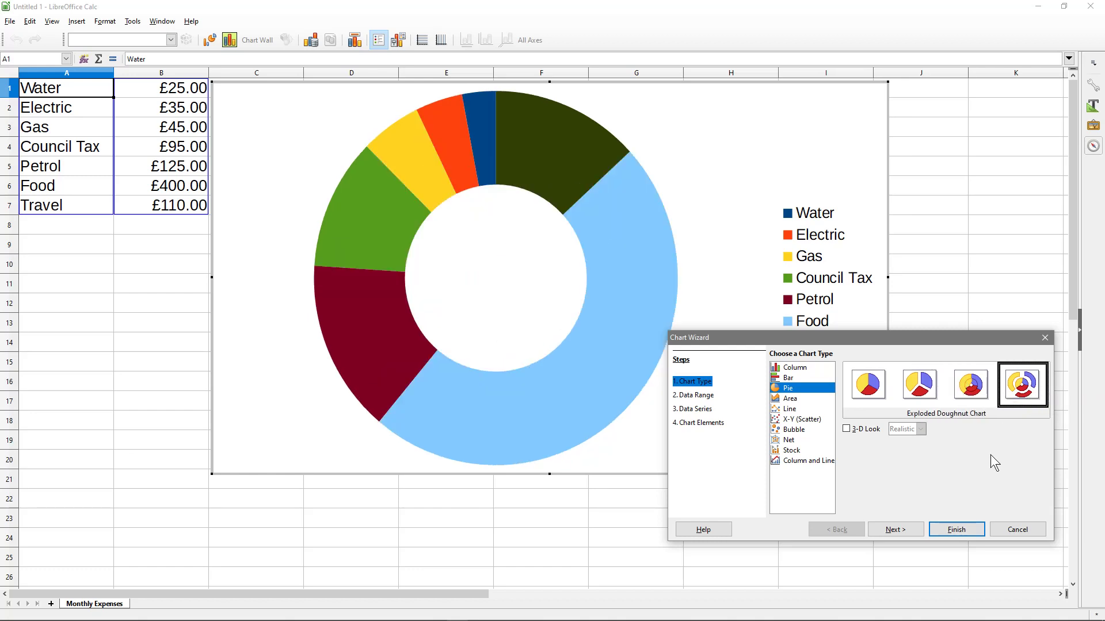
# Set the pie chart to the Normal variant and enable its 3-D Look.
pyautogui.click(870, 389)
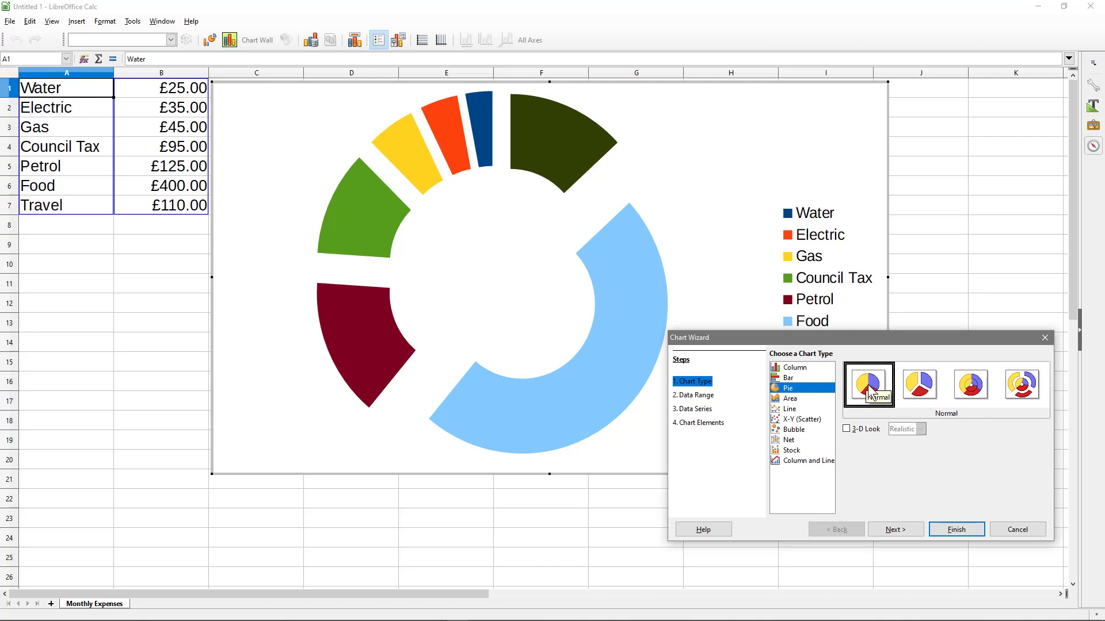
pyautogui.click(846, 428)
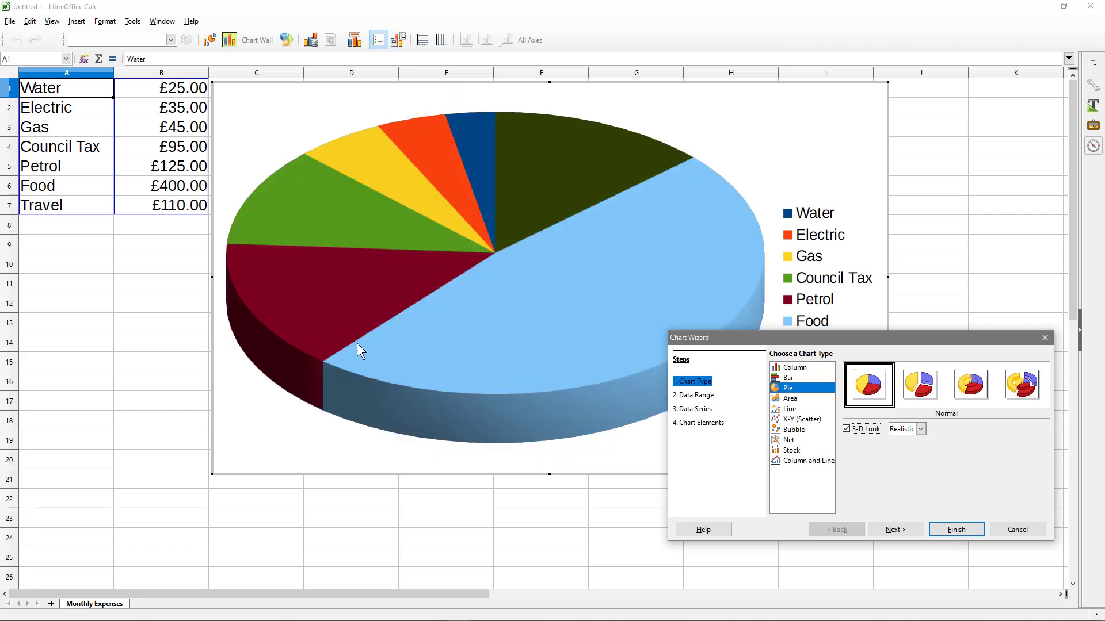
# Compare the Simple and Realistic schemes on the 3-D pie chart, and disable its 3-D Look.
pyautogui.click(920, 428)
pyautogui.click(901, 444)
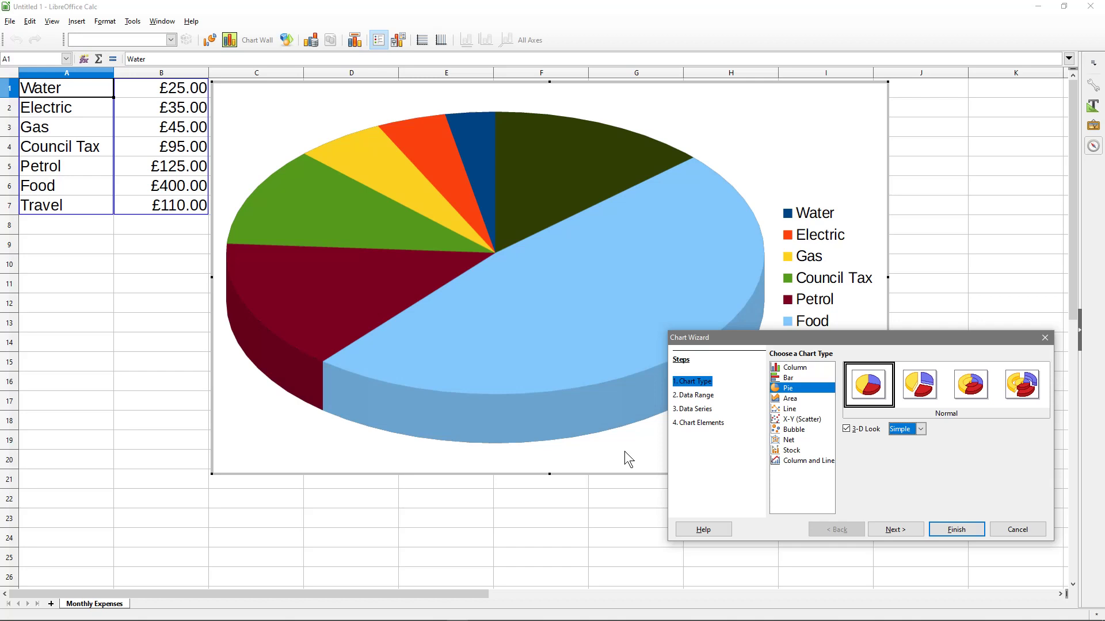
pyautogui.click(903, 429)
pyautogui.click(907, 453)
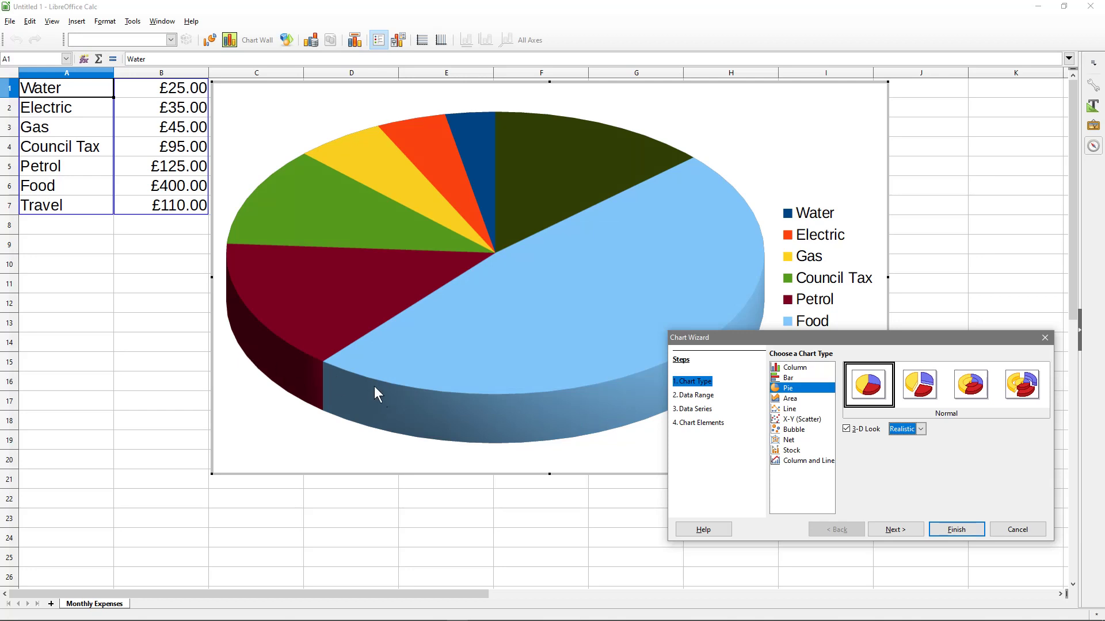
pyautogui.click(846, 429)
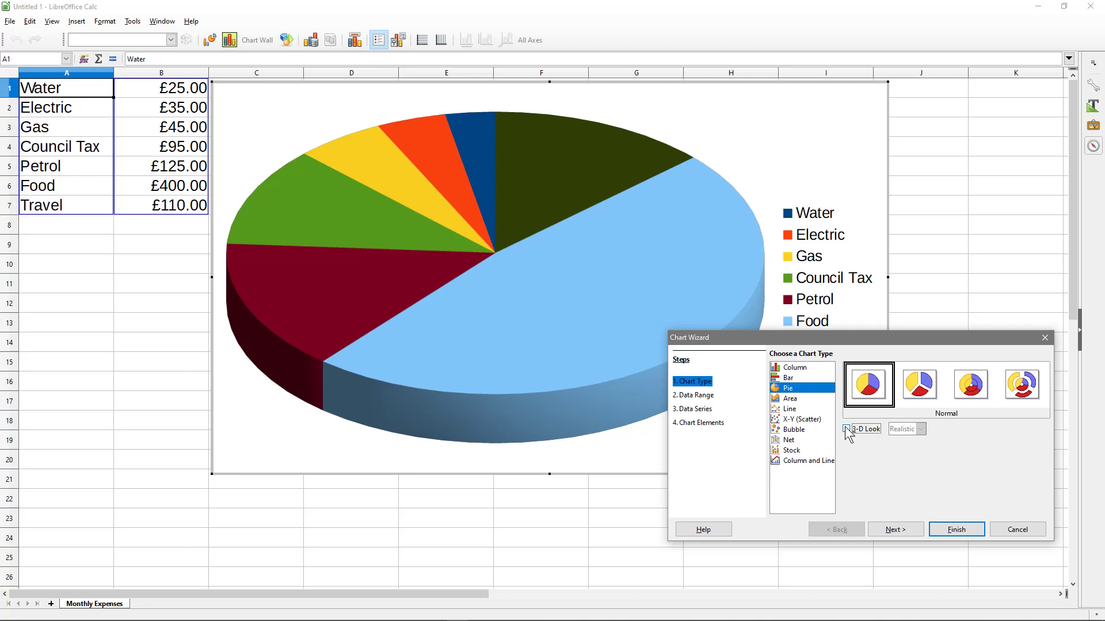
# Review the chart's data range and data series settings, and give the chart the title Monthly Costs.
pyautogui.click(694, 396)
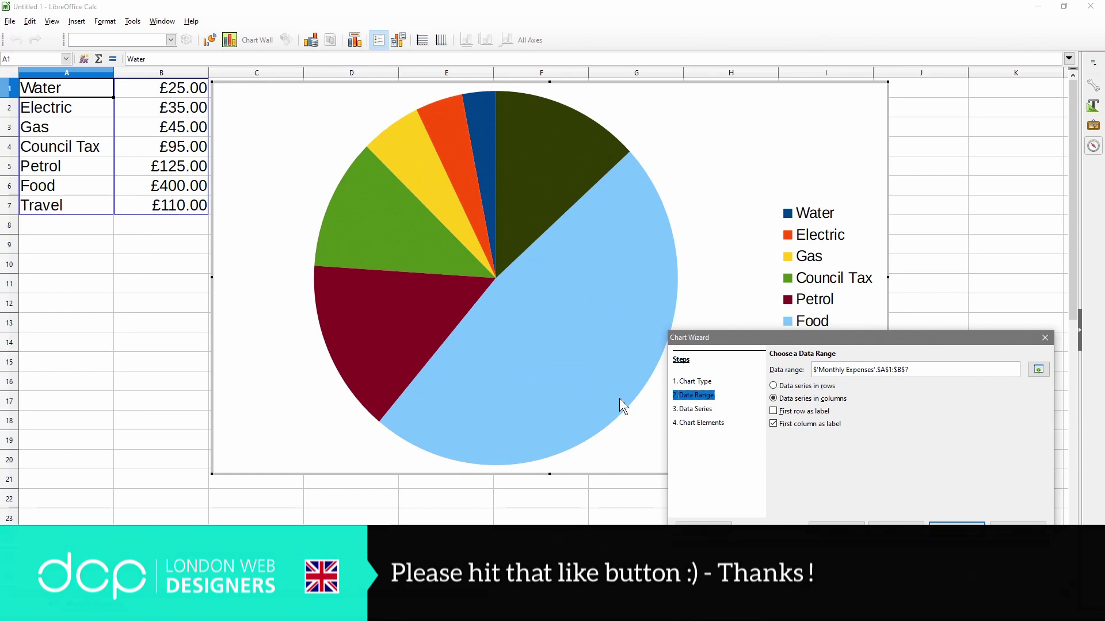
pyautogui.click(693, 409)
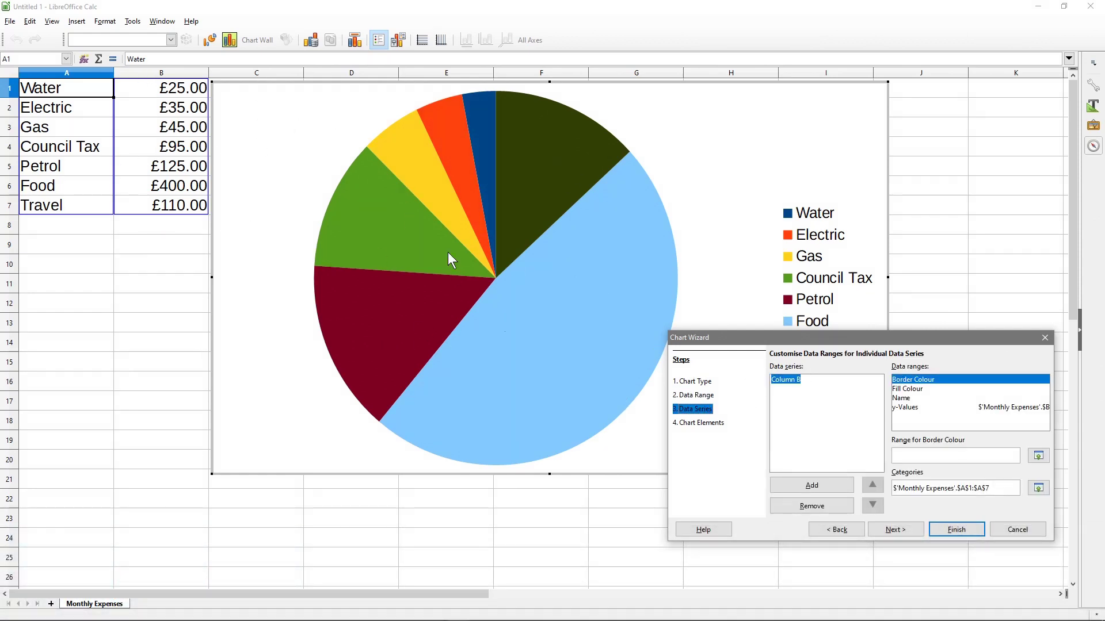
pyautogui.click(701, 422)
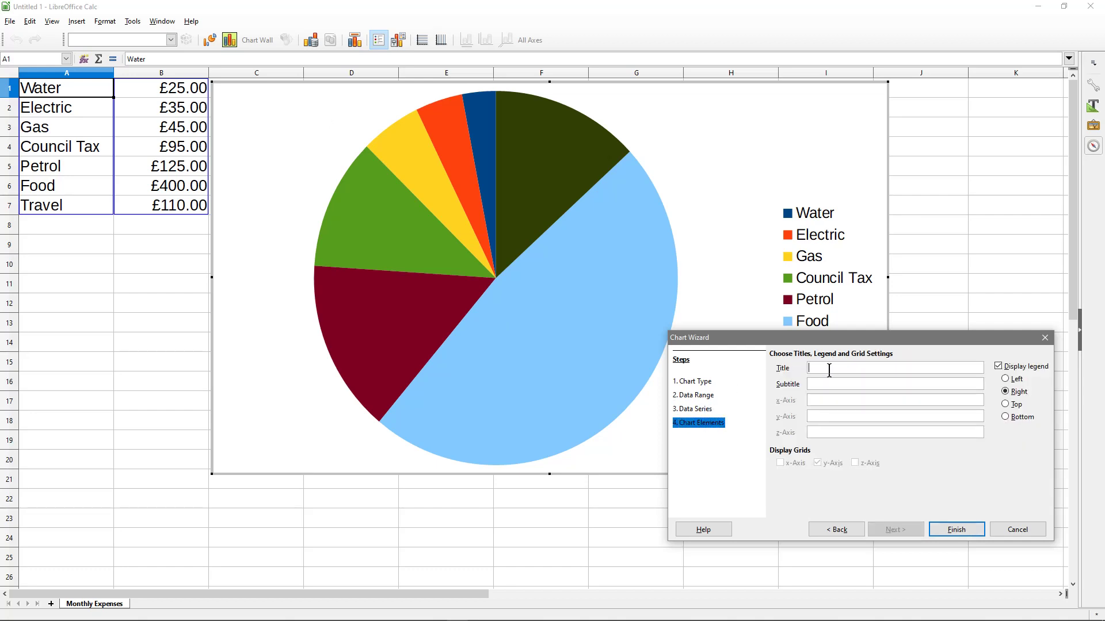
pyautogui.write('Monthly Costs')
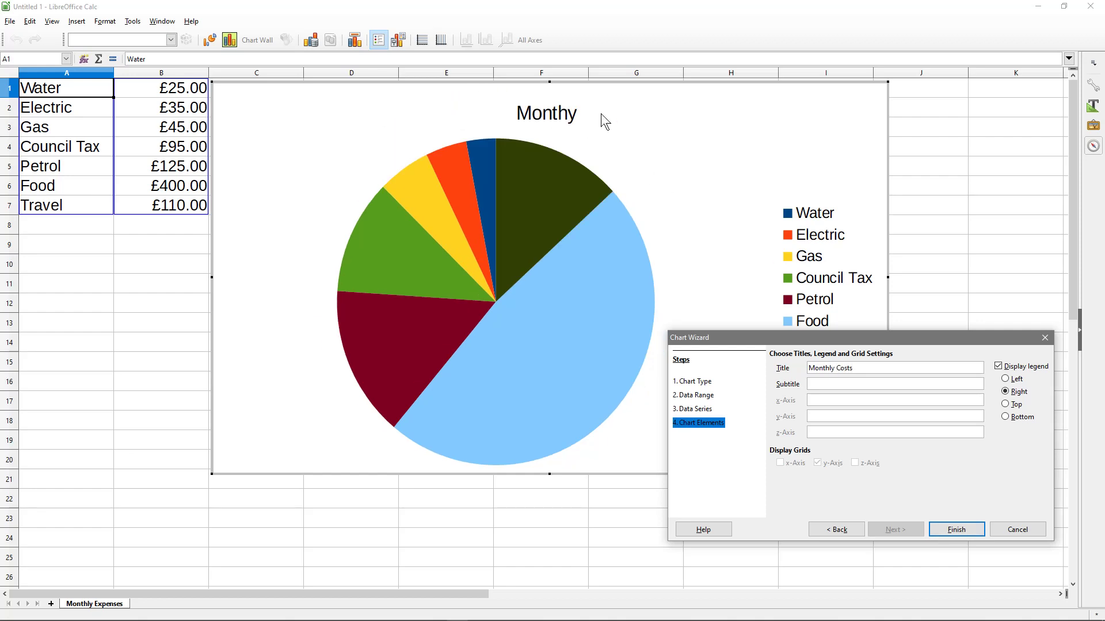
# Preview the chart without its legend and with the legend at Bottom and Left, and return it to Right.
pyautogui.moveTo(820, 342); pyautogui.dragTo(333, 234)
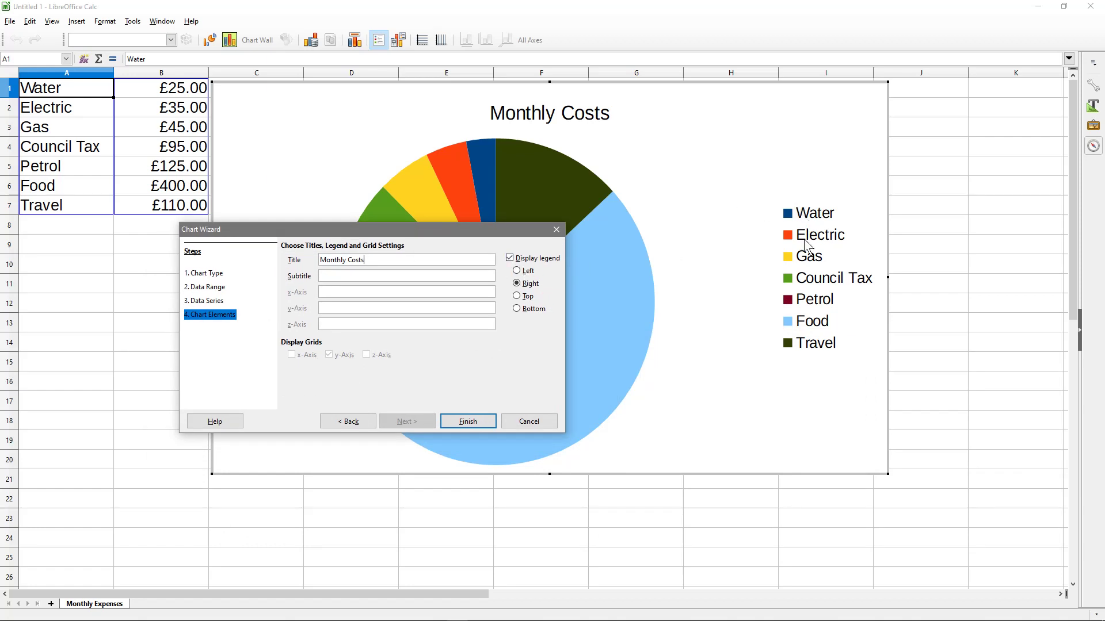
pyautogui.click(518, 260)
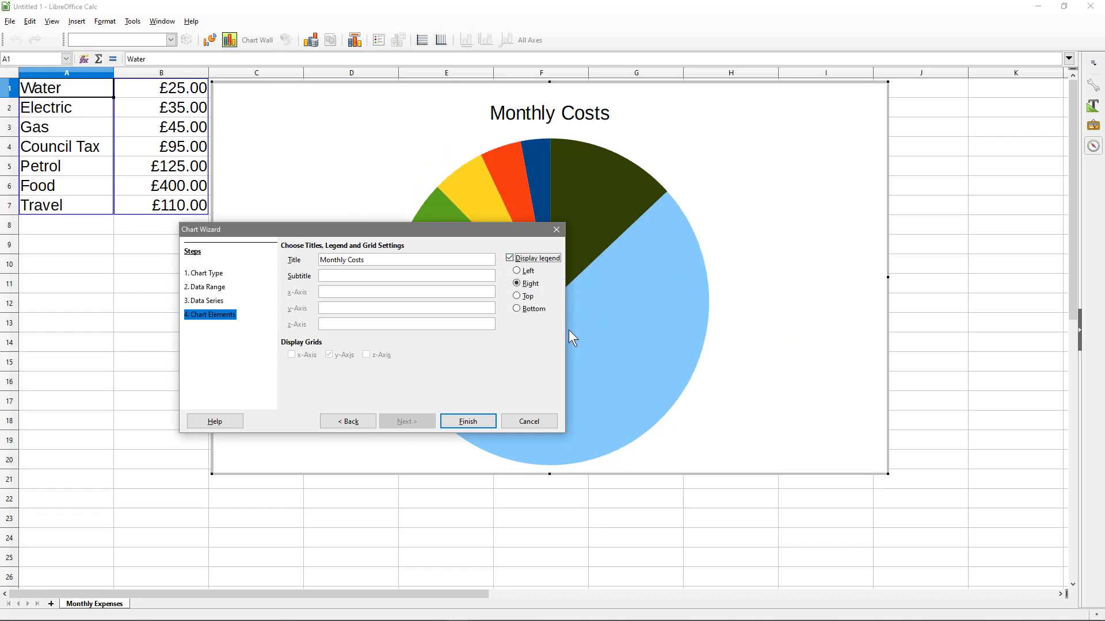
pyautogui.click(517, 310)
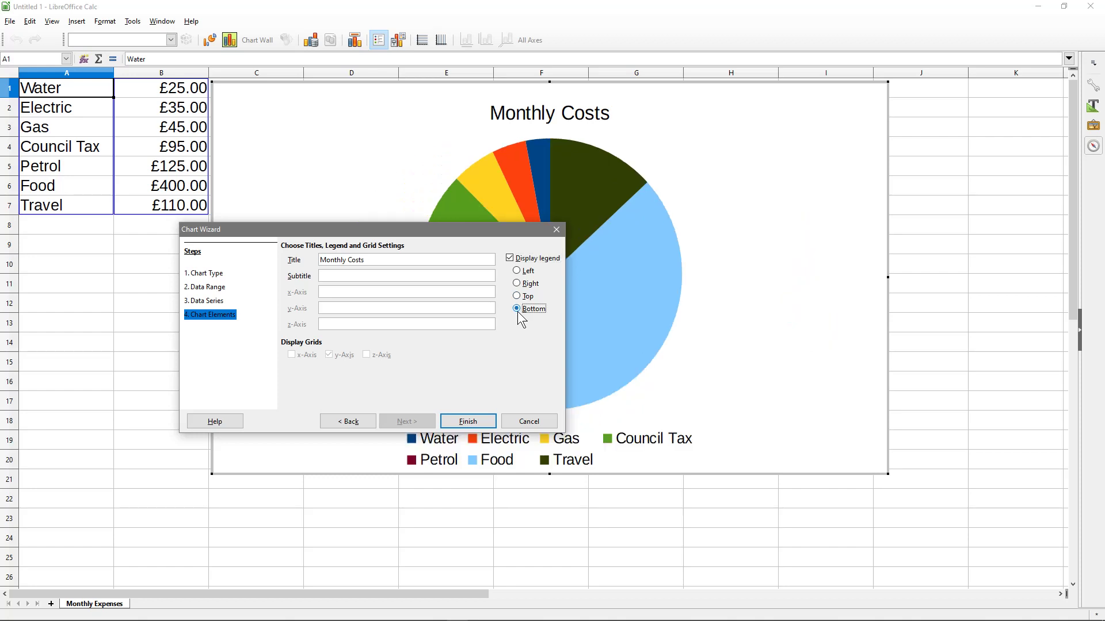
pyautogui.click(522, 270)
pyautogui.click(517, 284)
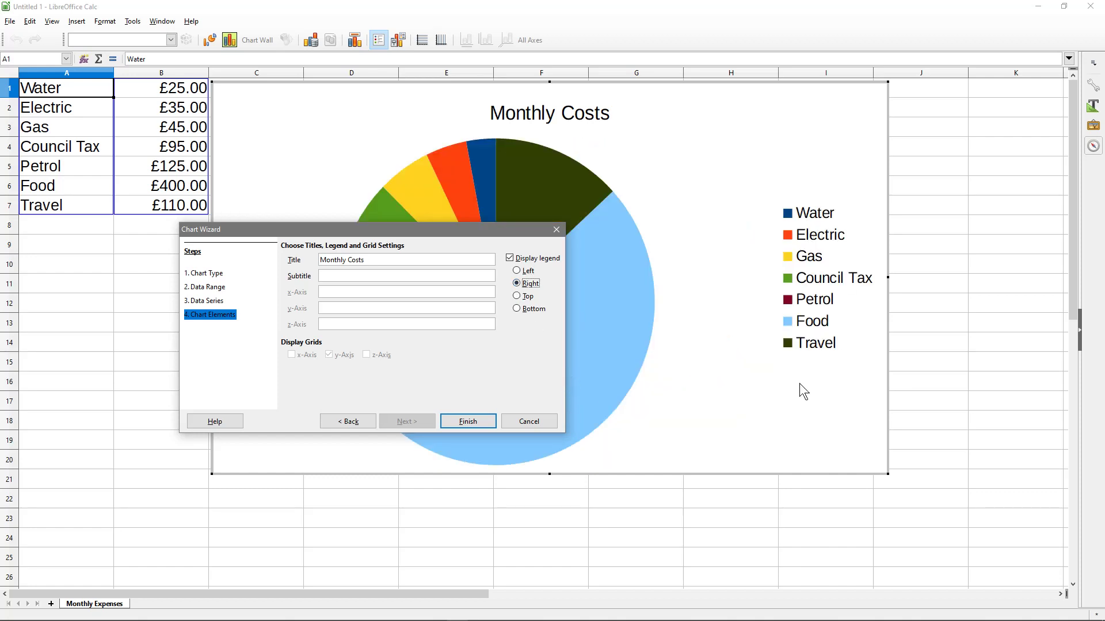
# Finish creating the chart and shrink it so its lower-right corner lies at about cell G13.
pyautogui.click(460, 429)
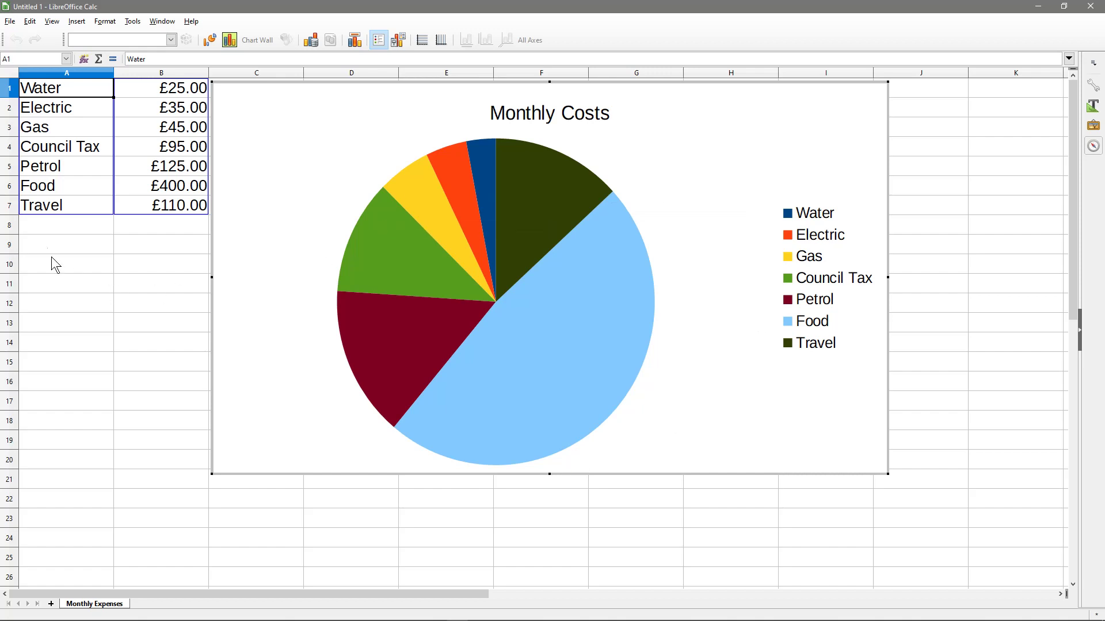
pyautogui.click(82, 309)
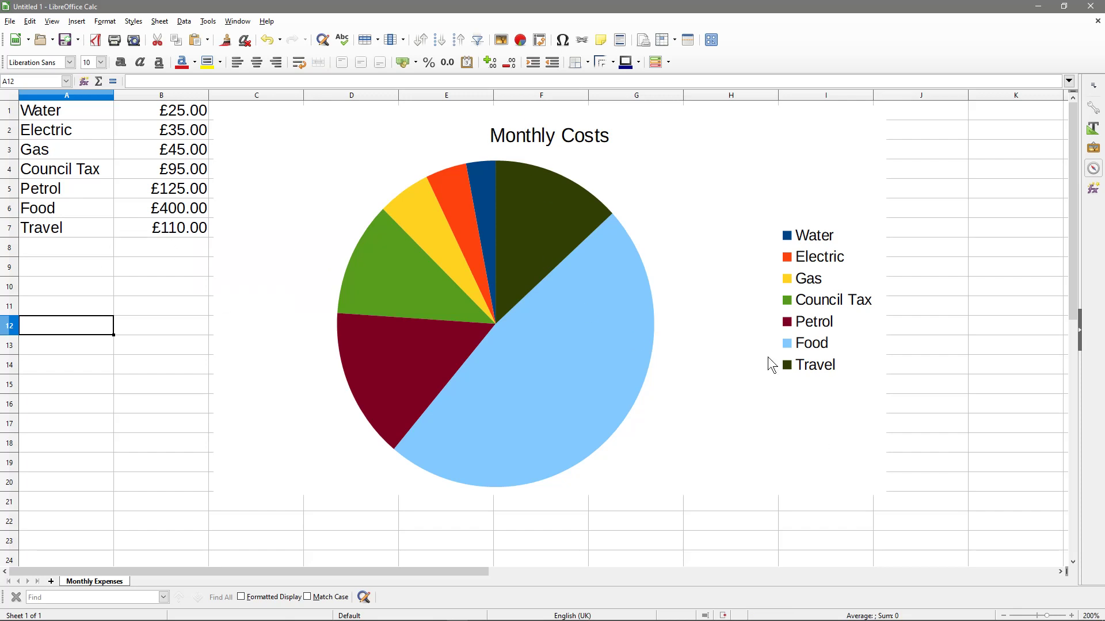
pyautogui.click(619, 265)
pyautogui.moveTo(887, 496); pyautogui.dragTo(626, 347)
pyautogui.click(506, 458)
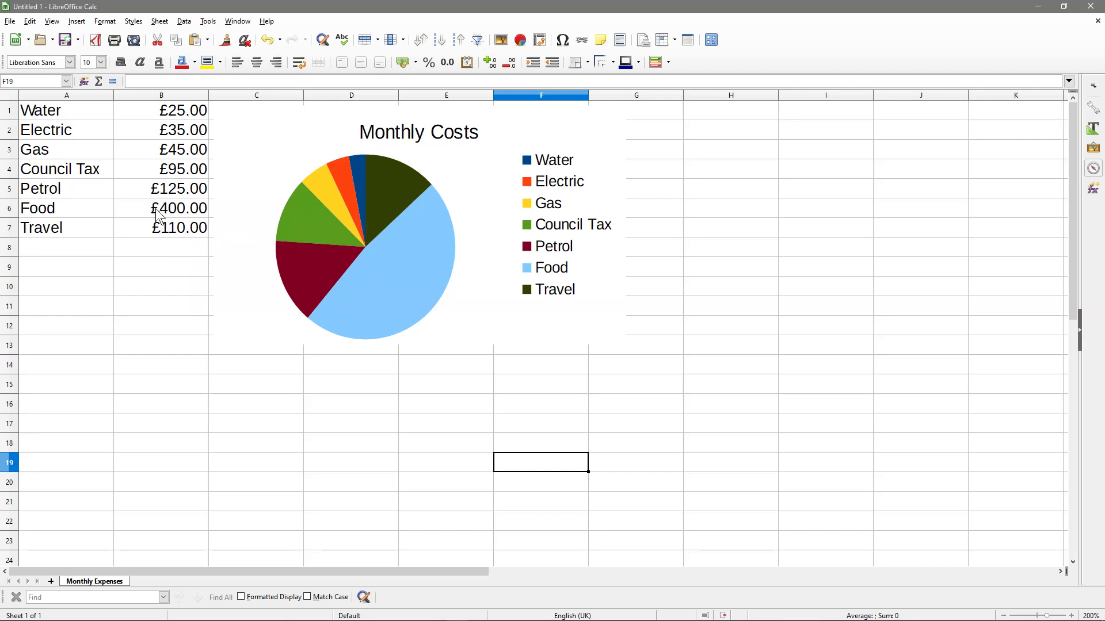
pyautogui.click(189, 465)
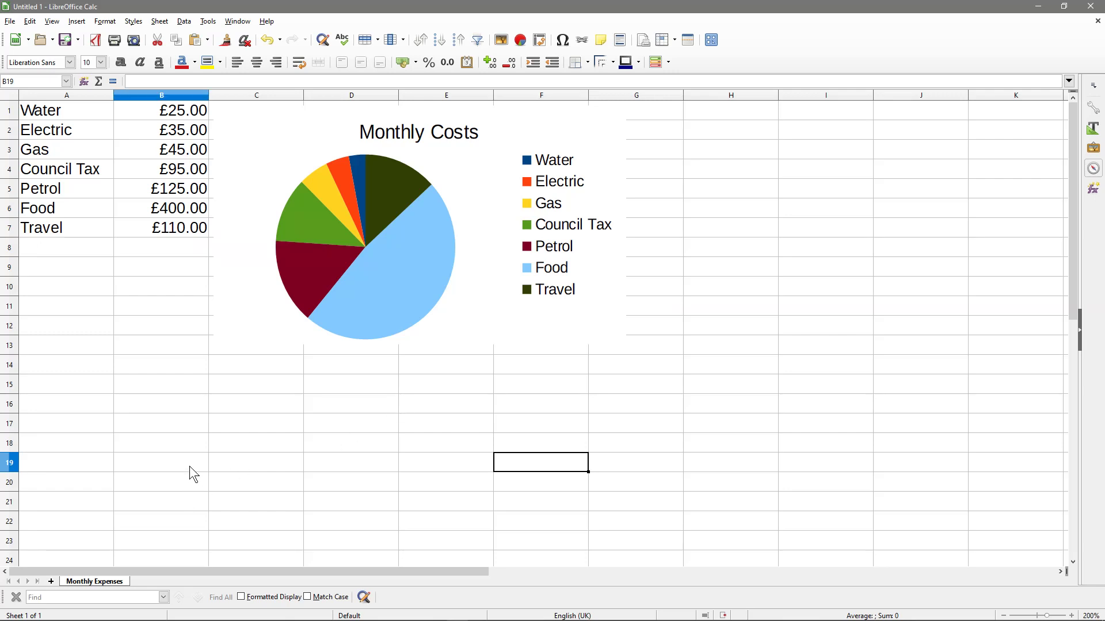
# Check the print preview of the Monthly Expenses sheet with its chart, and return to the sheet.
pyautogui.click(4, 23)
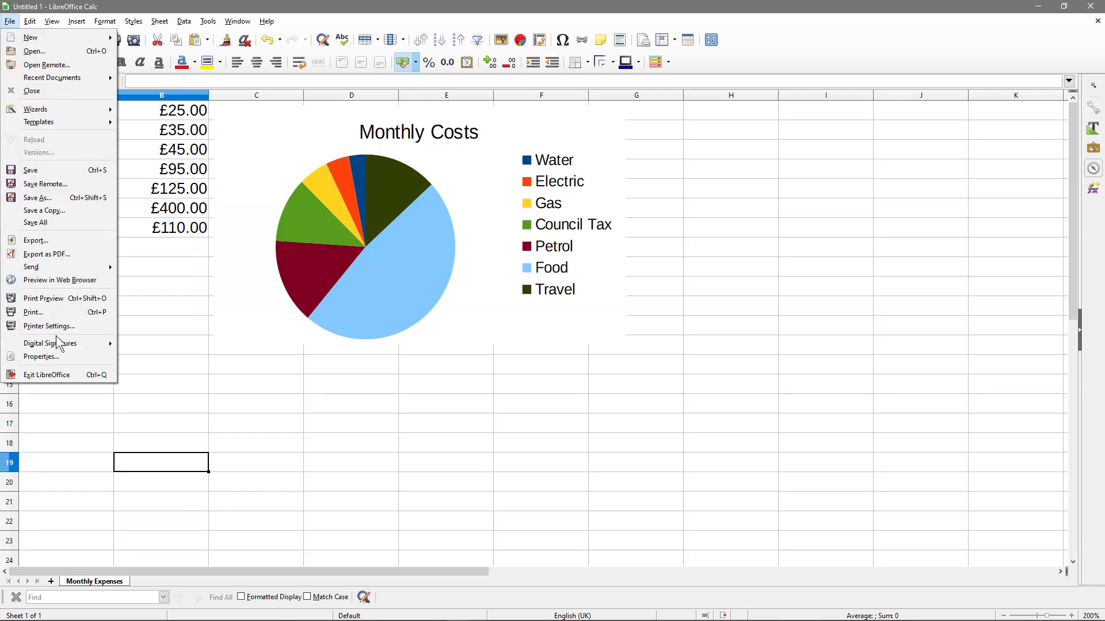
pyautogui.click(60, 299)
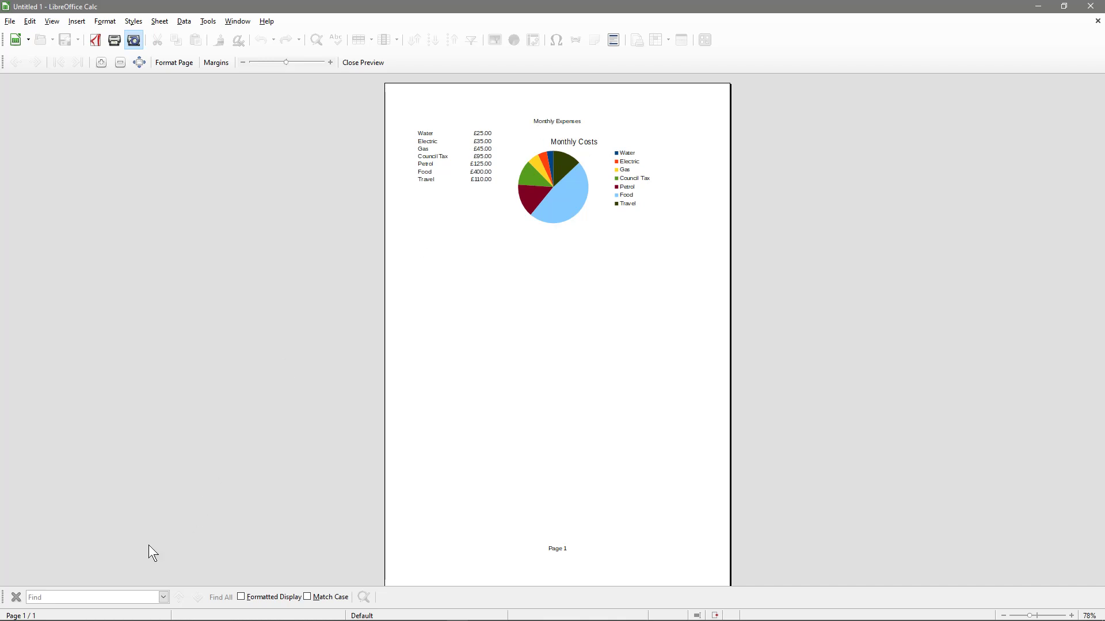
pyautogui.click(370, 63)
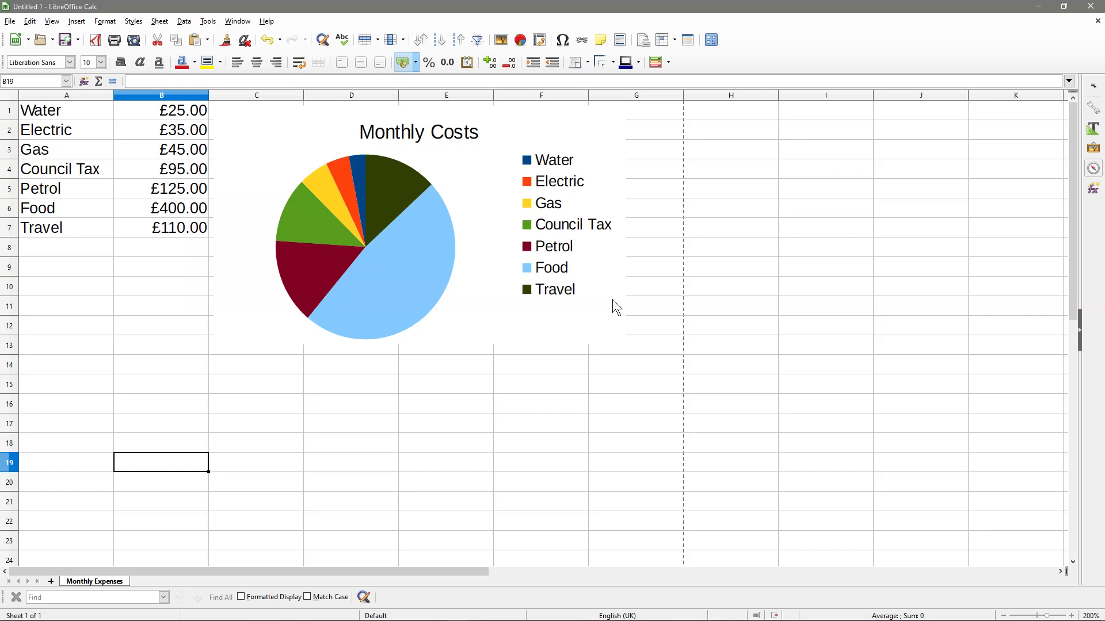
pyautogui.click(10, 22)
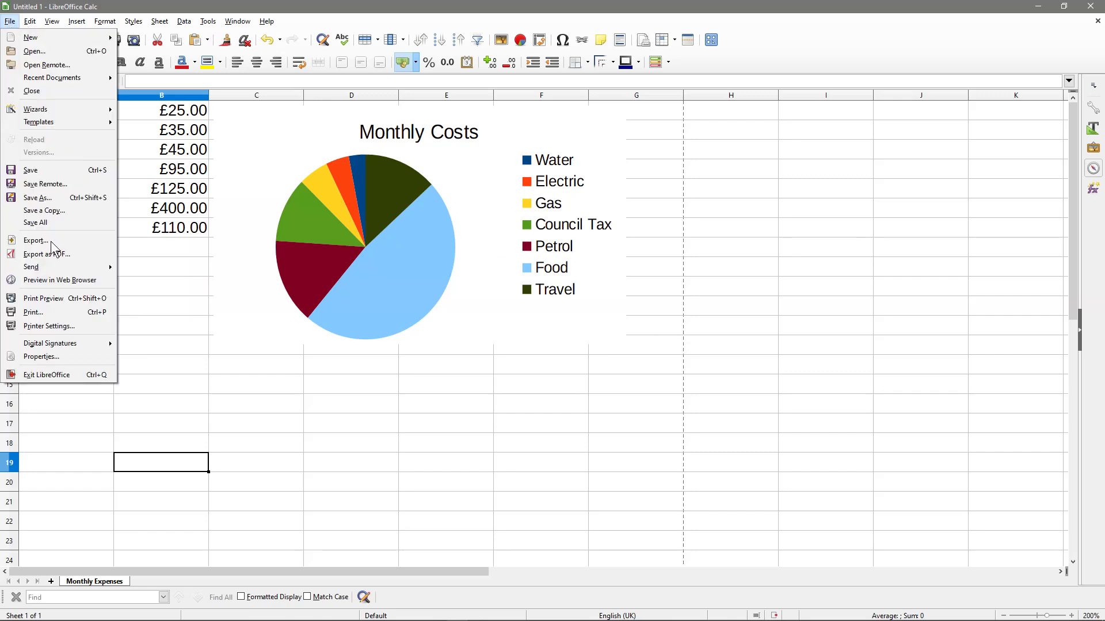
pyautogui.click(44, 298)
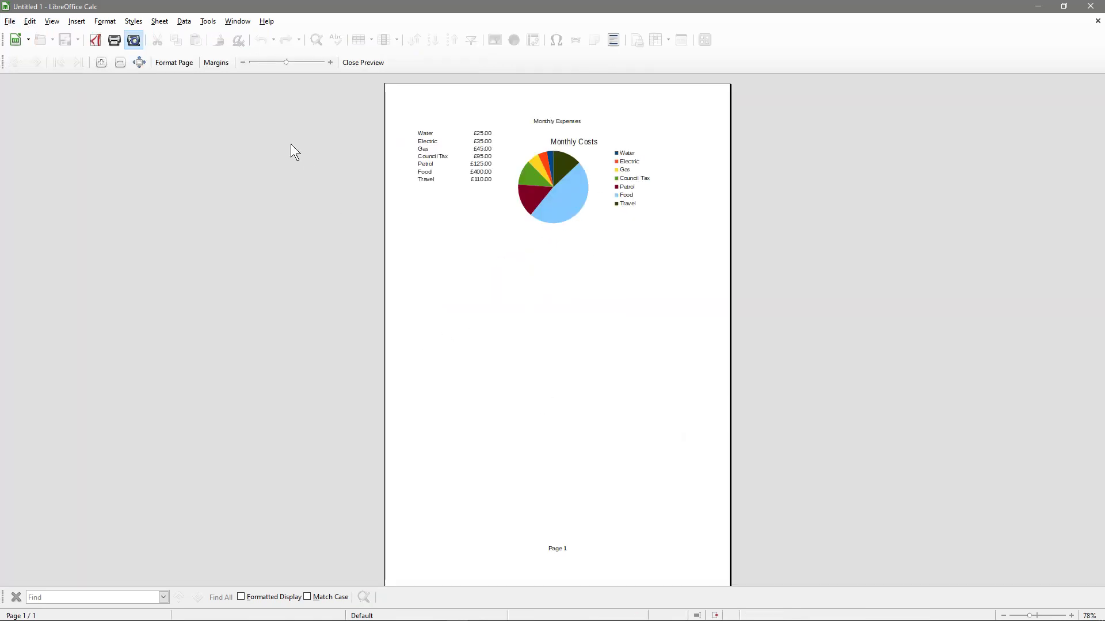
pyautogui.click(363, 62)
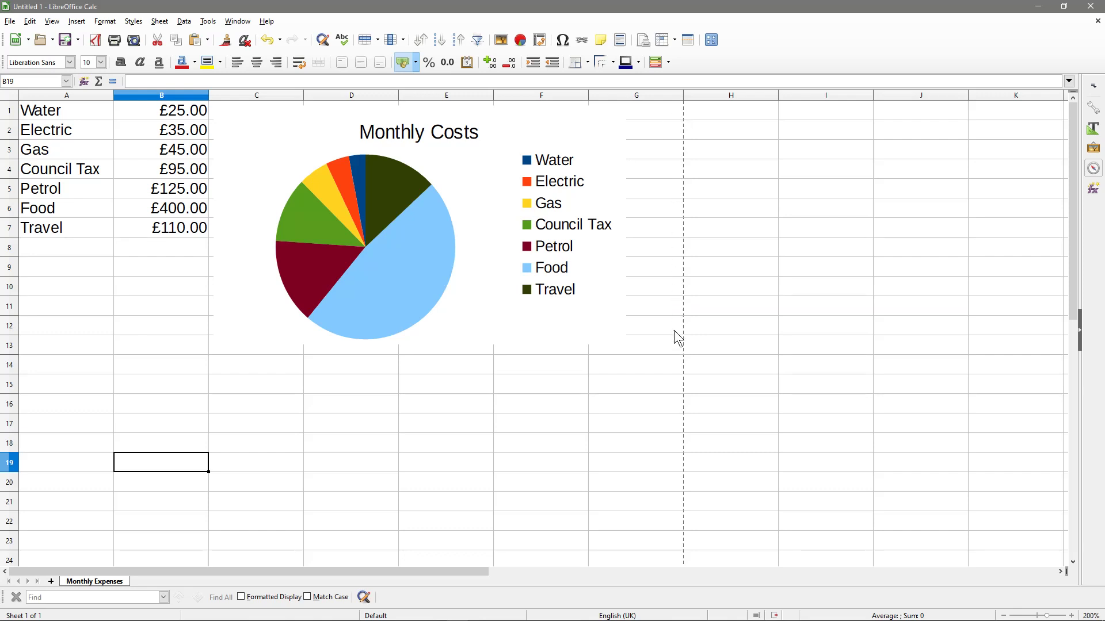
# Move the chart across the page break after column G and back, and enlarge it to about 11.2 × 6.4 cm within the first page.
pyautogui.scroll(-12, 680, 491)
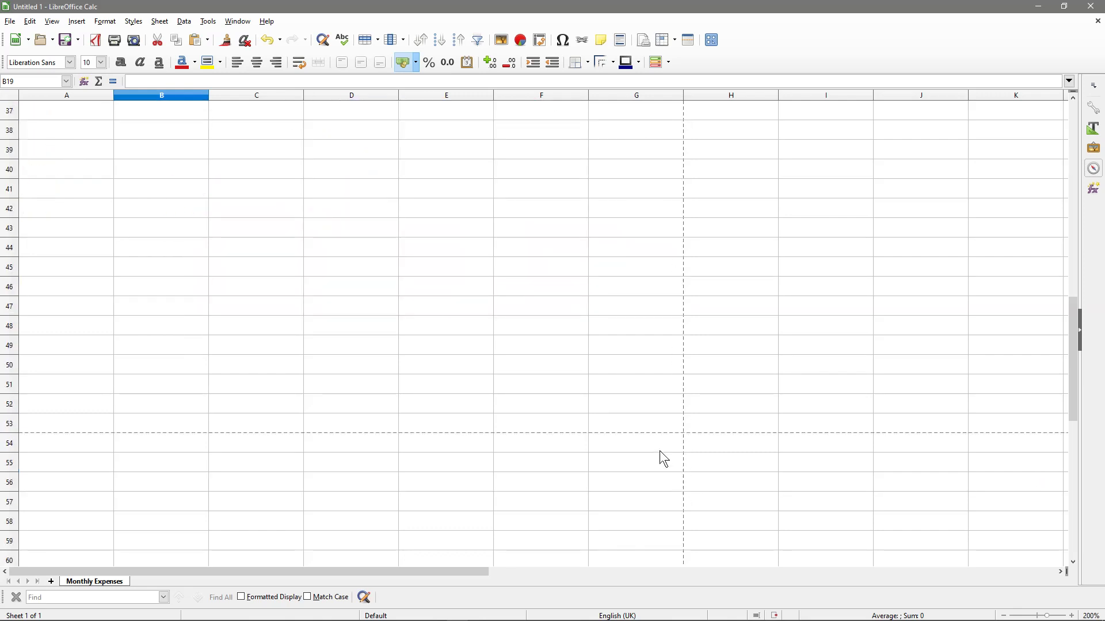
pyautogui.scroll(-9, 416, 331)
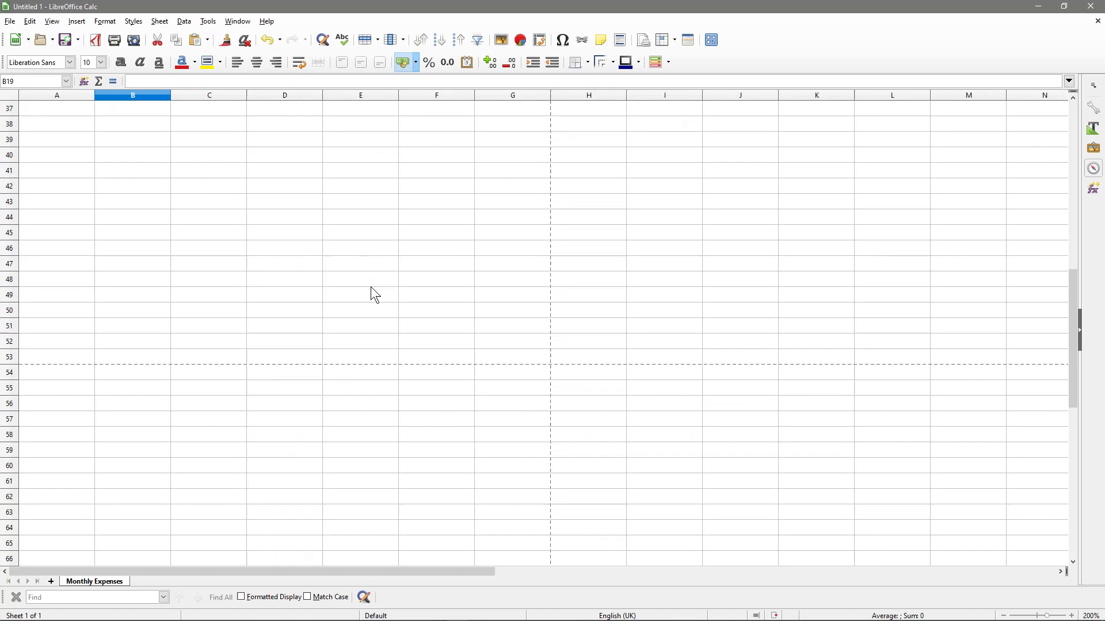
pyautogui.scroll(12, 316, 311)
pyautogui.scroll(-3, 306, 289)
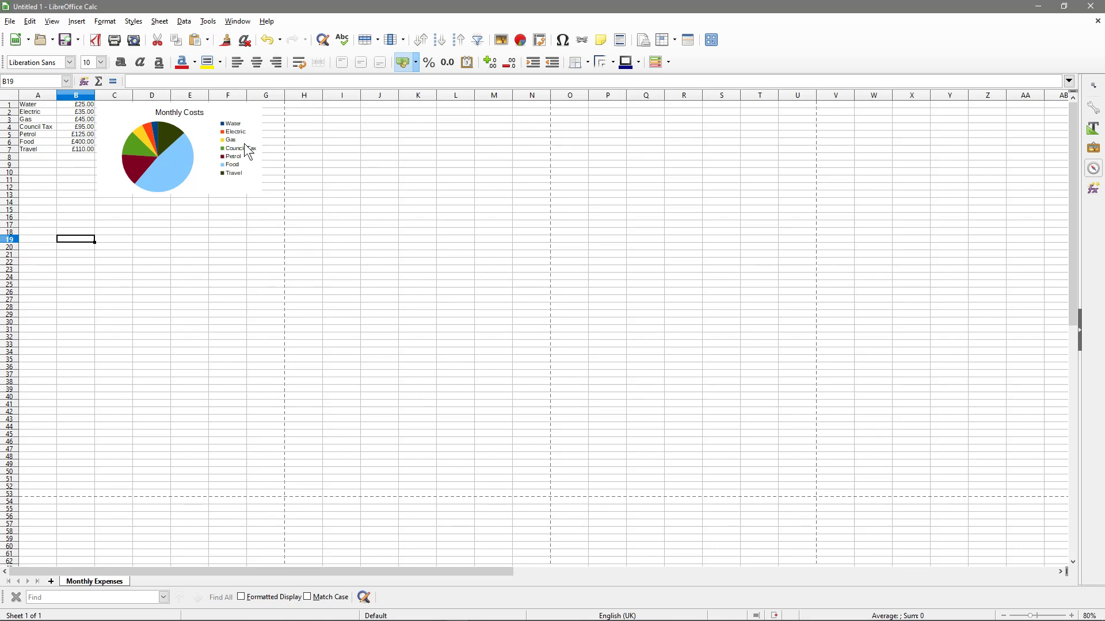
pyautogui.moveTo(199, 139); pyautogui.dragTo(333, 168)
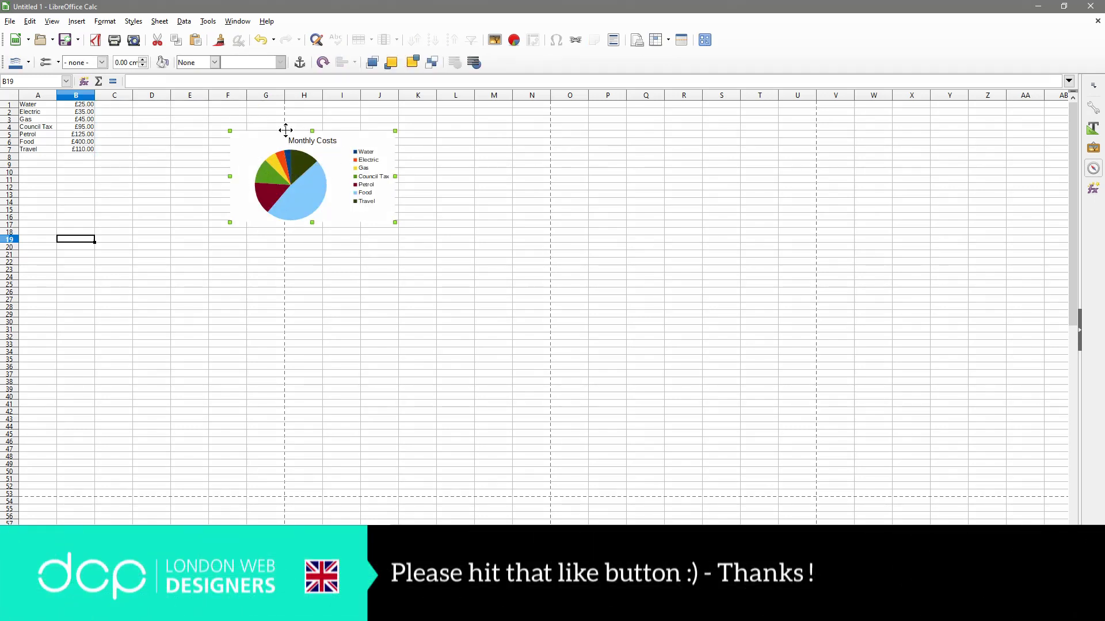
pyautogui.moveTo(310, 165); pyautogui.dragTo(177, 137)
pyautogui.moveTo(265, 194); pyautogui.dragTo(268, 203)
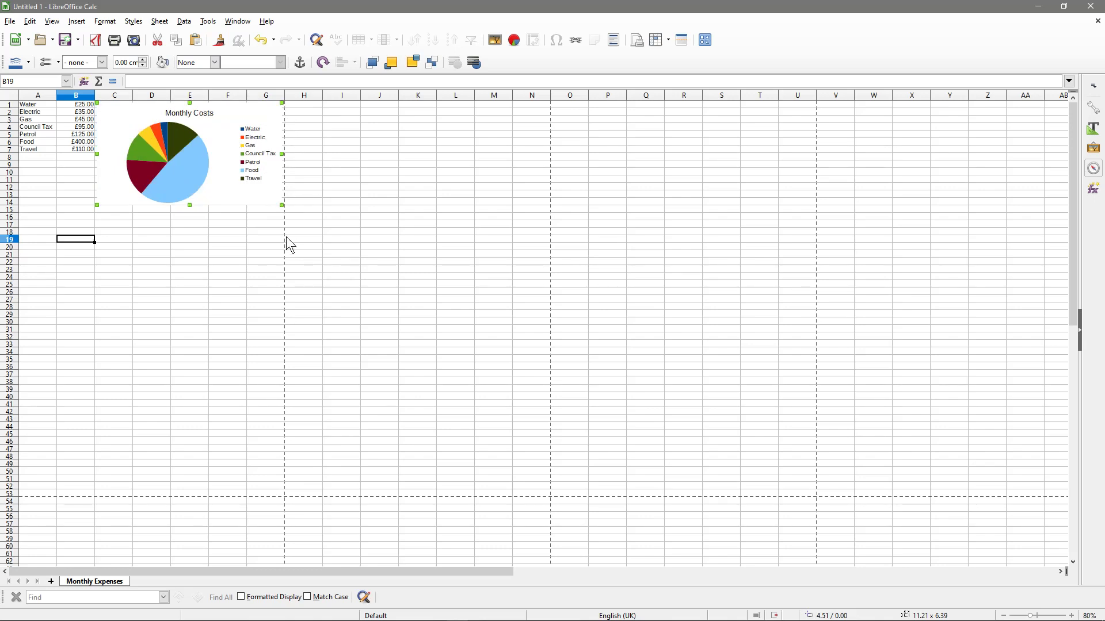
pyautogui.click(196, 284)
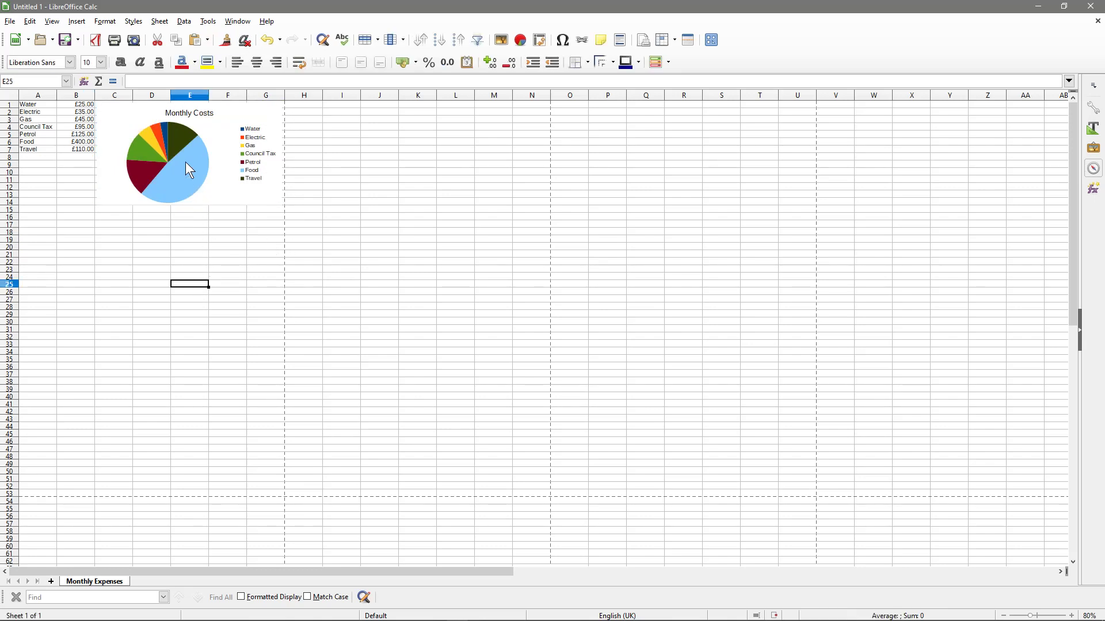
# Close the spreadsheet without saving the changes.
pyautogui.click(1089, 7)
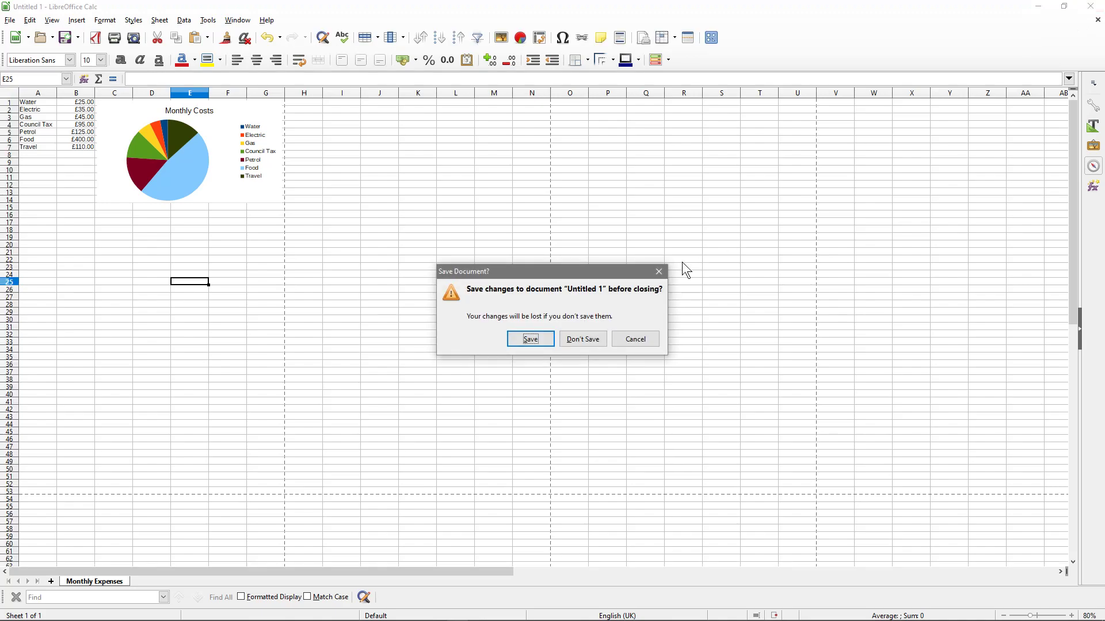
pyautogui.click(580, 345)
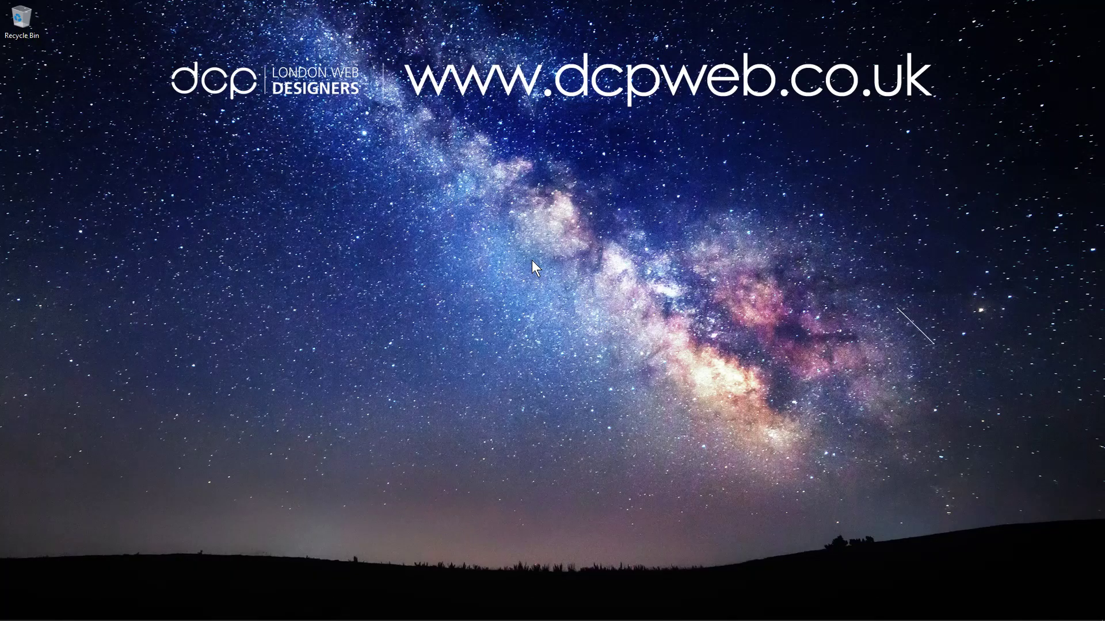